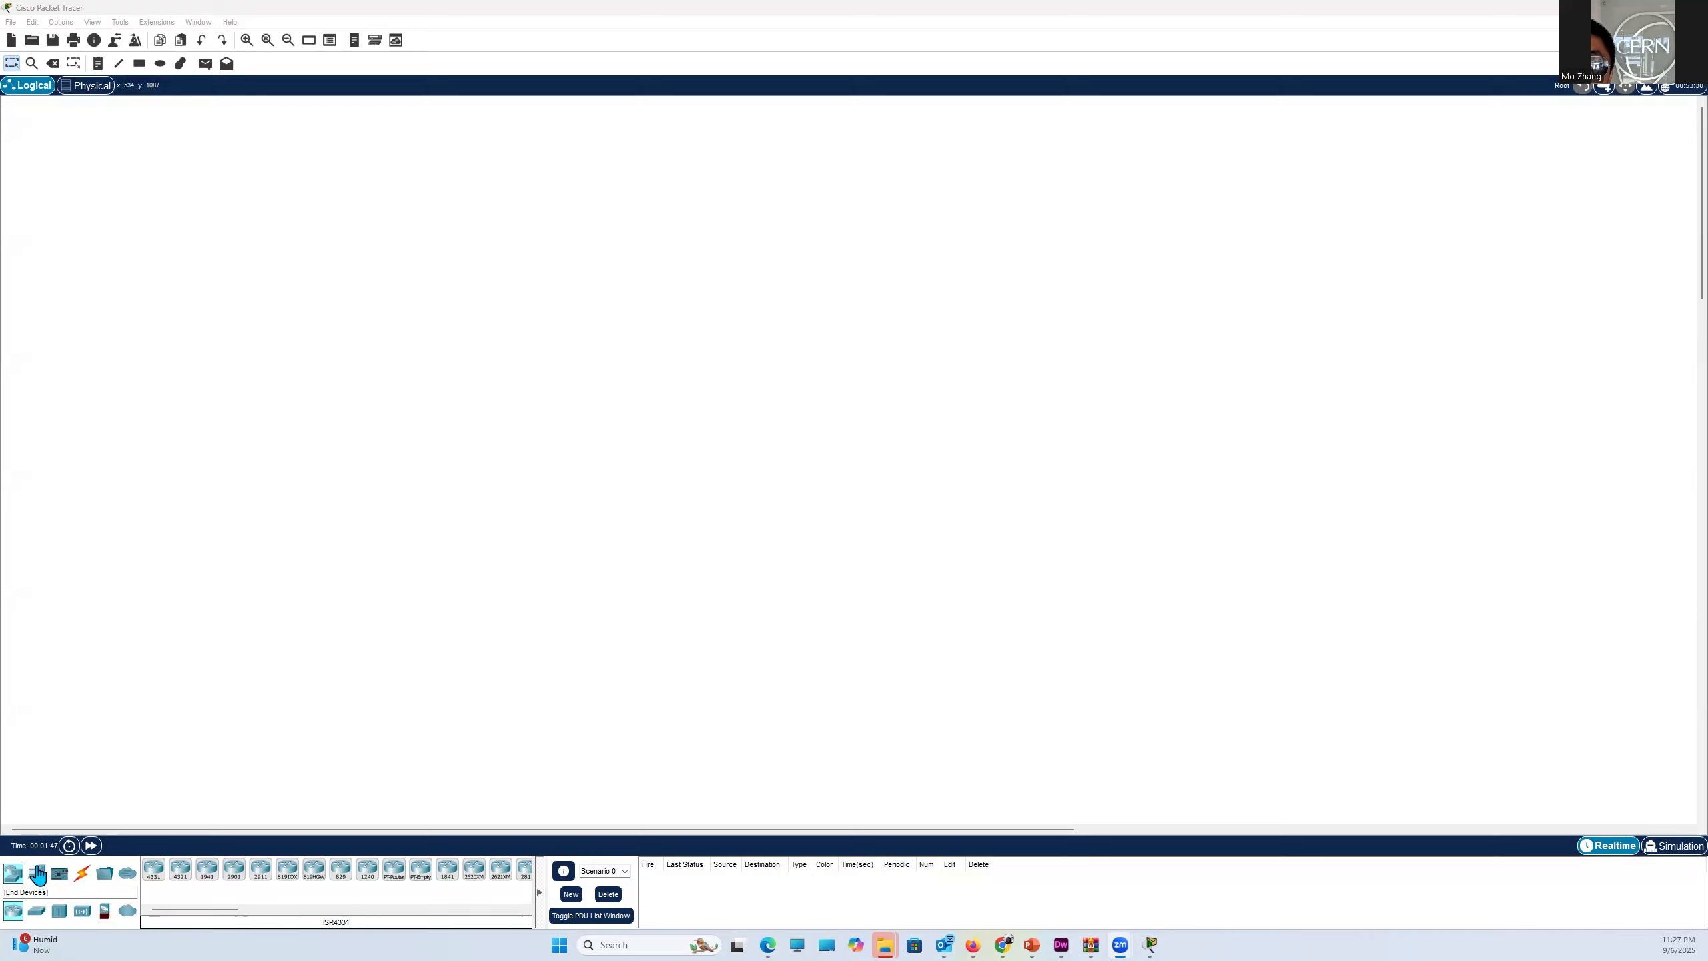
- Look through the device categories: end devices, components, connections, miscellaneous and multiuser connection, ending on network devices
{"action": "left_click", "coordinate": [38, 873]}
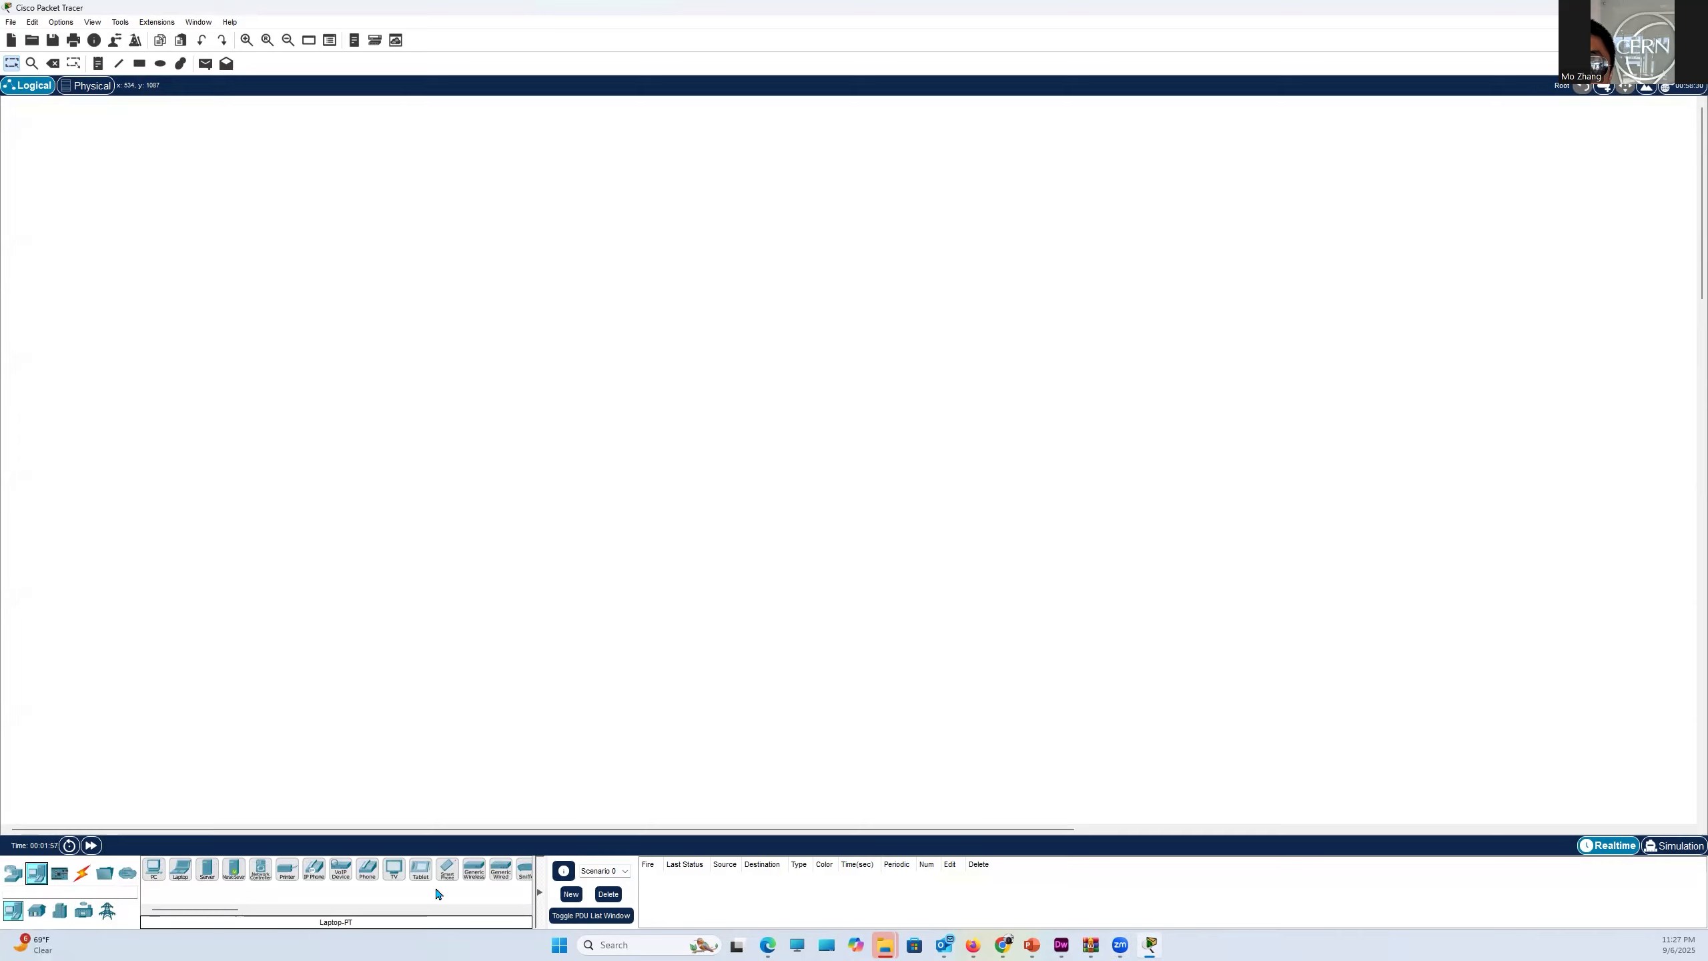
{"action": "left_click", "coordinate": [60, 878]}
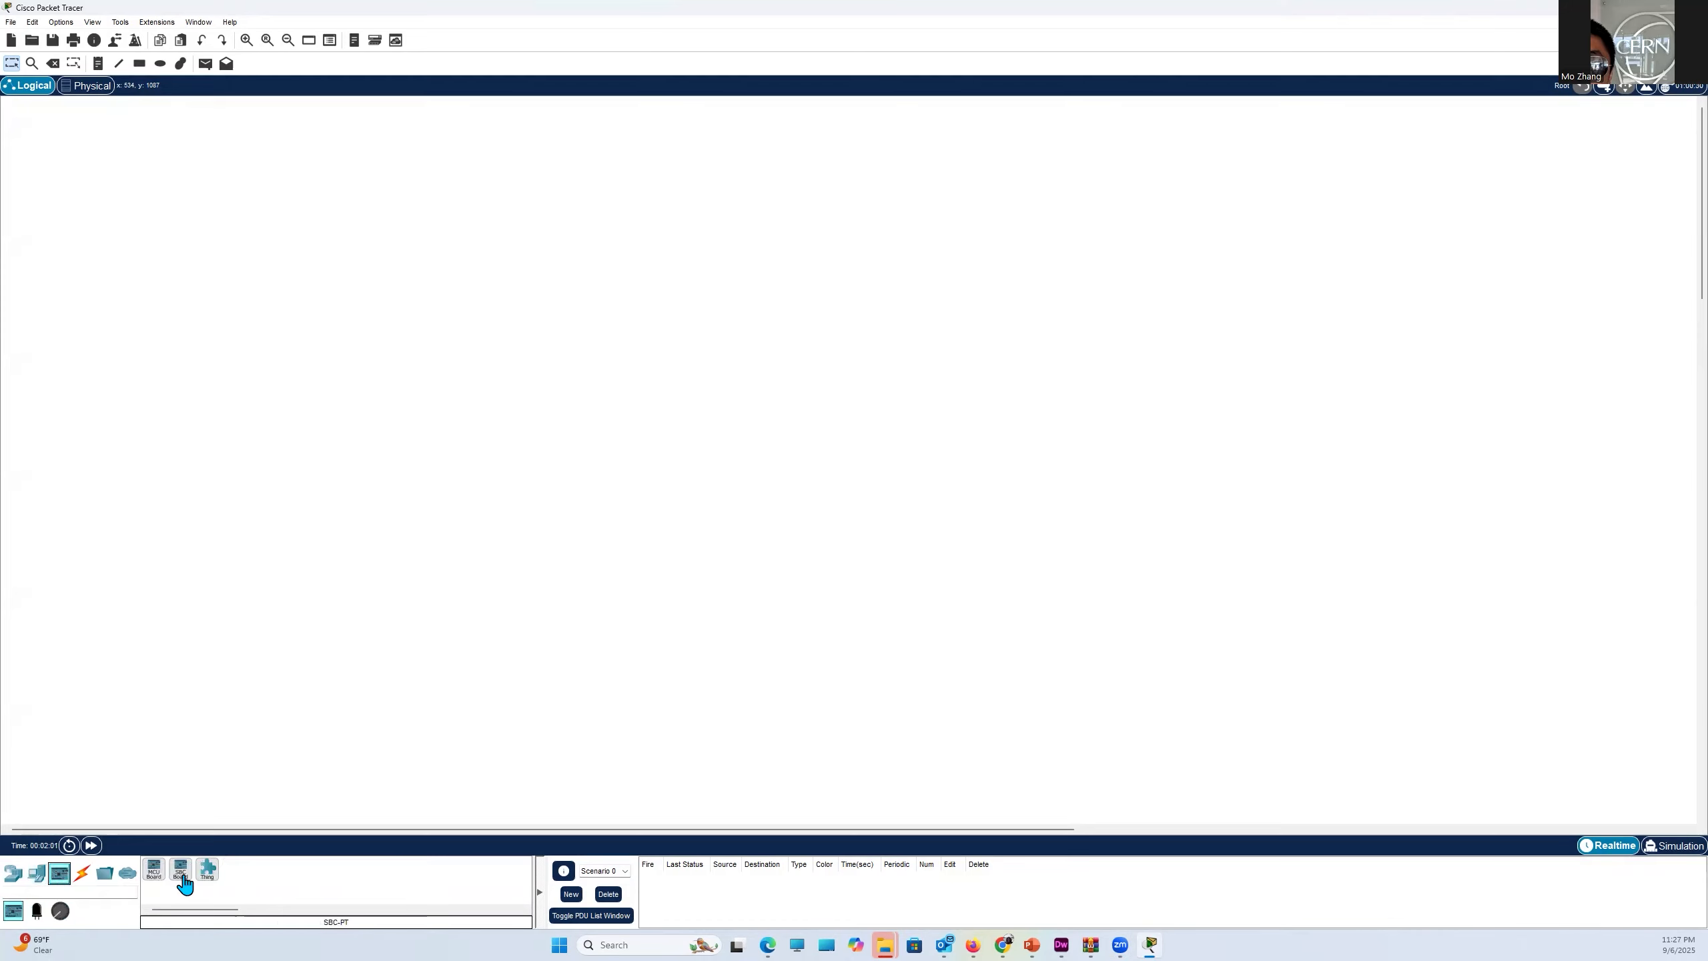
{"action": "left_click", "coordinate": [86, 878]}
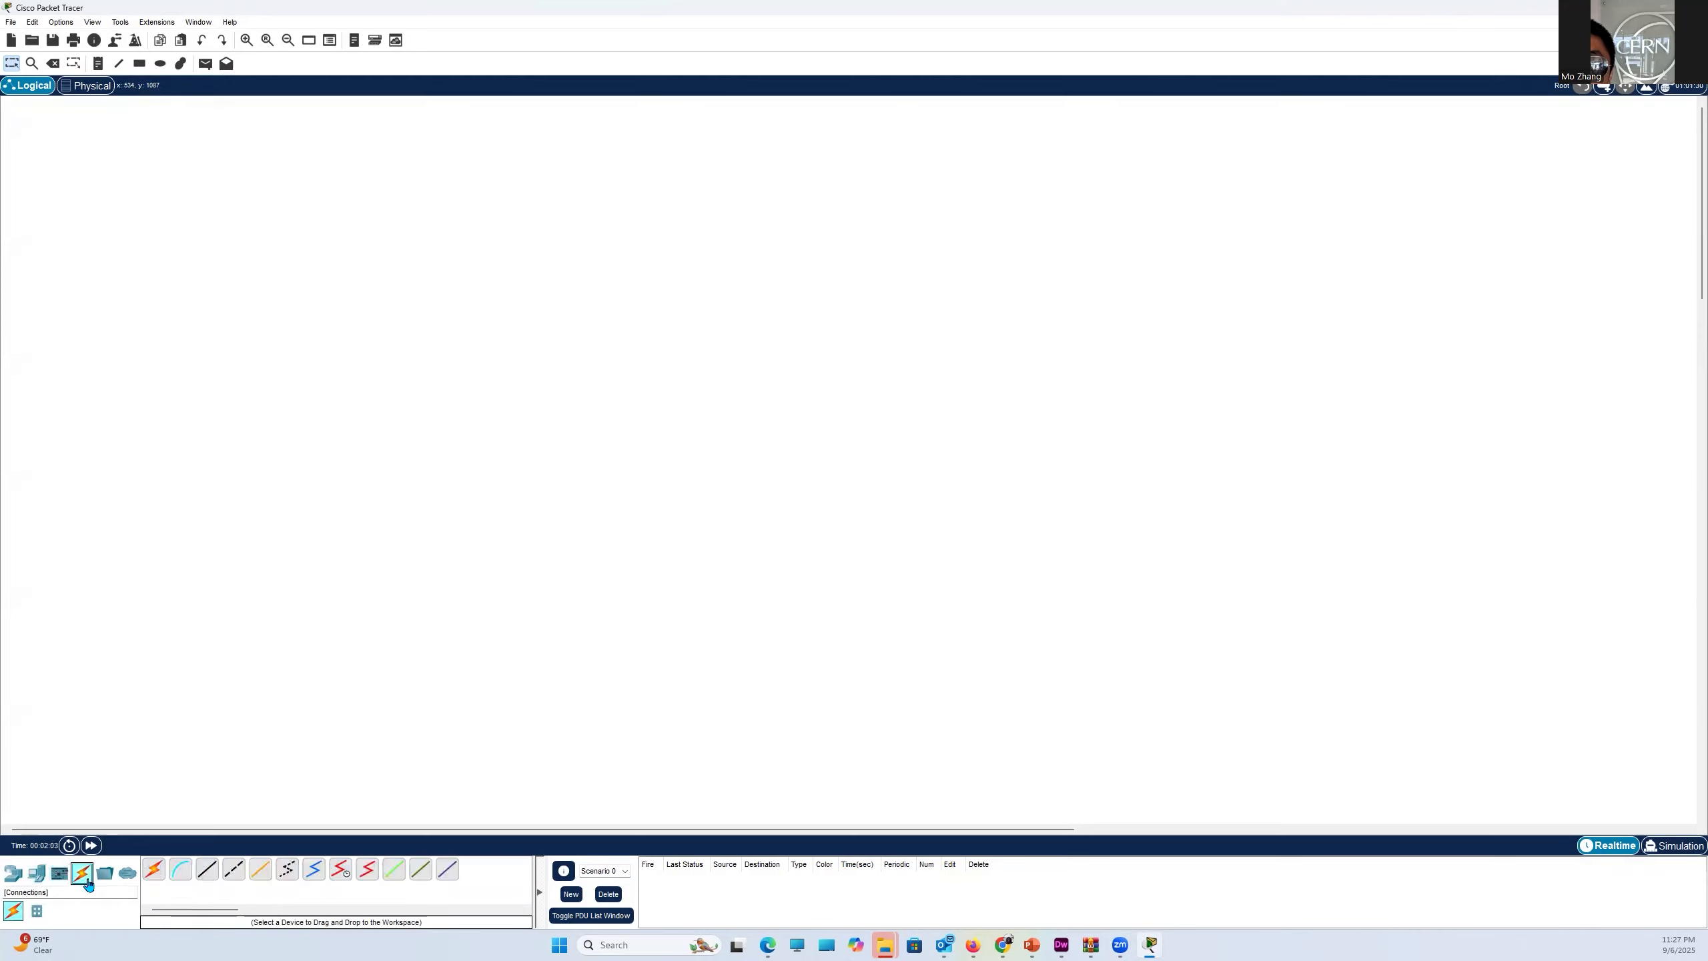
{"action": "left_click", "coordinate": [105, 876]}
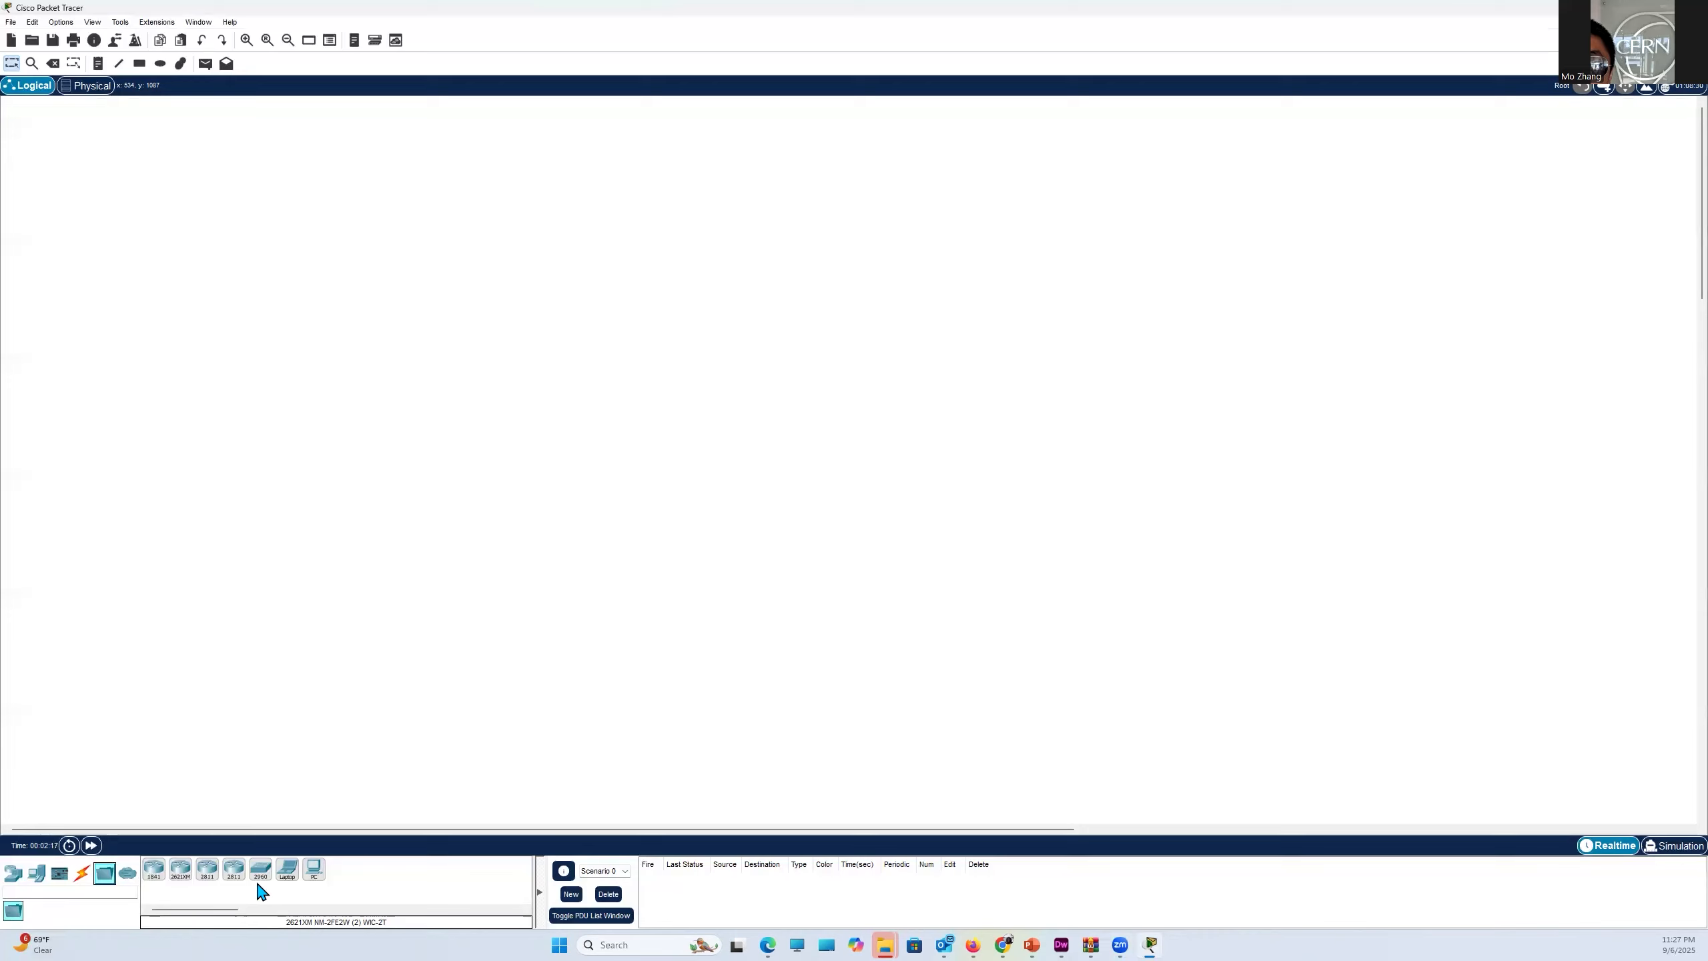
{"action": "left_click", "coordinate": [127, 874]}
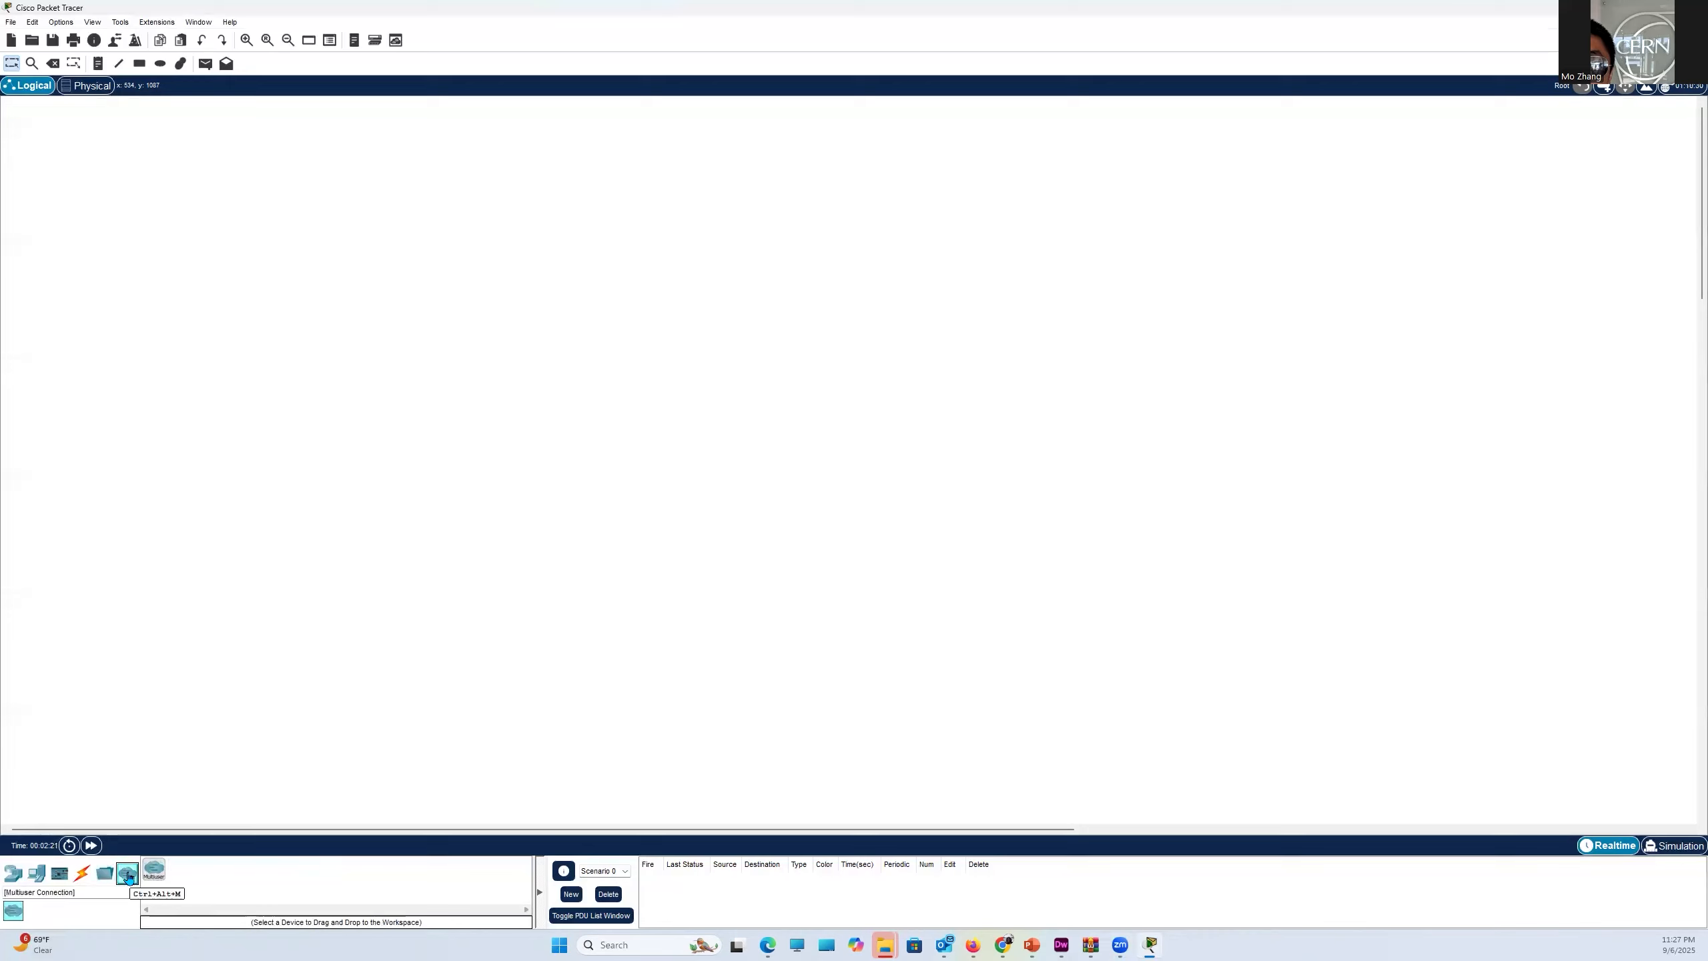
{"action": "left_click", "coordinate": [12, 873]}
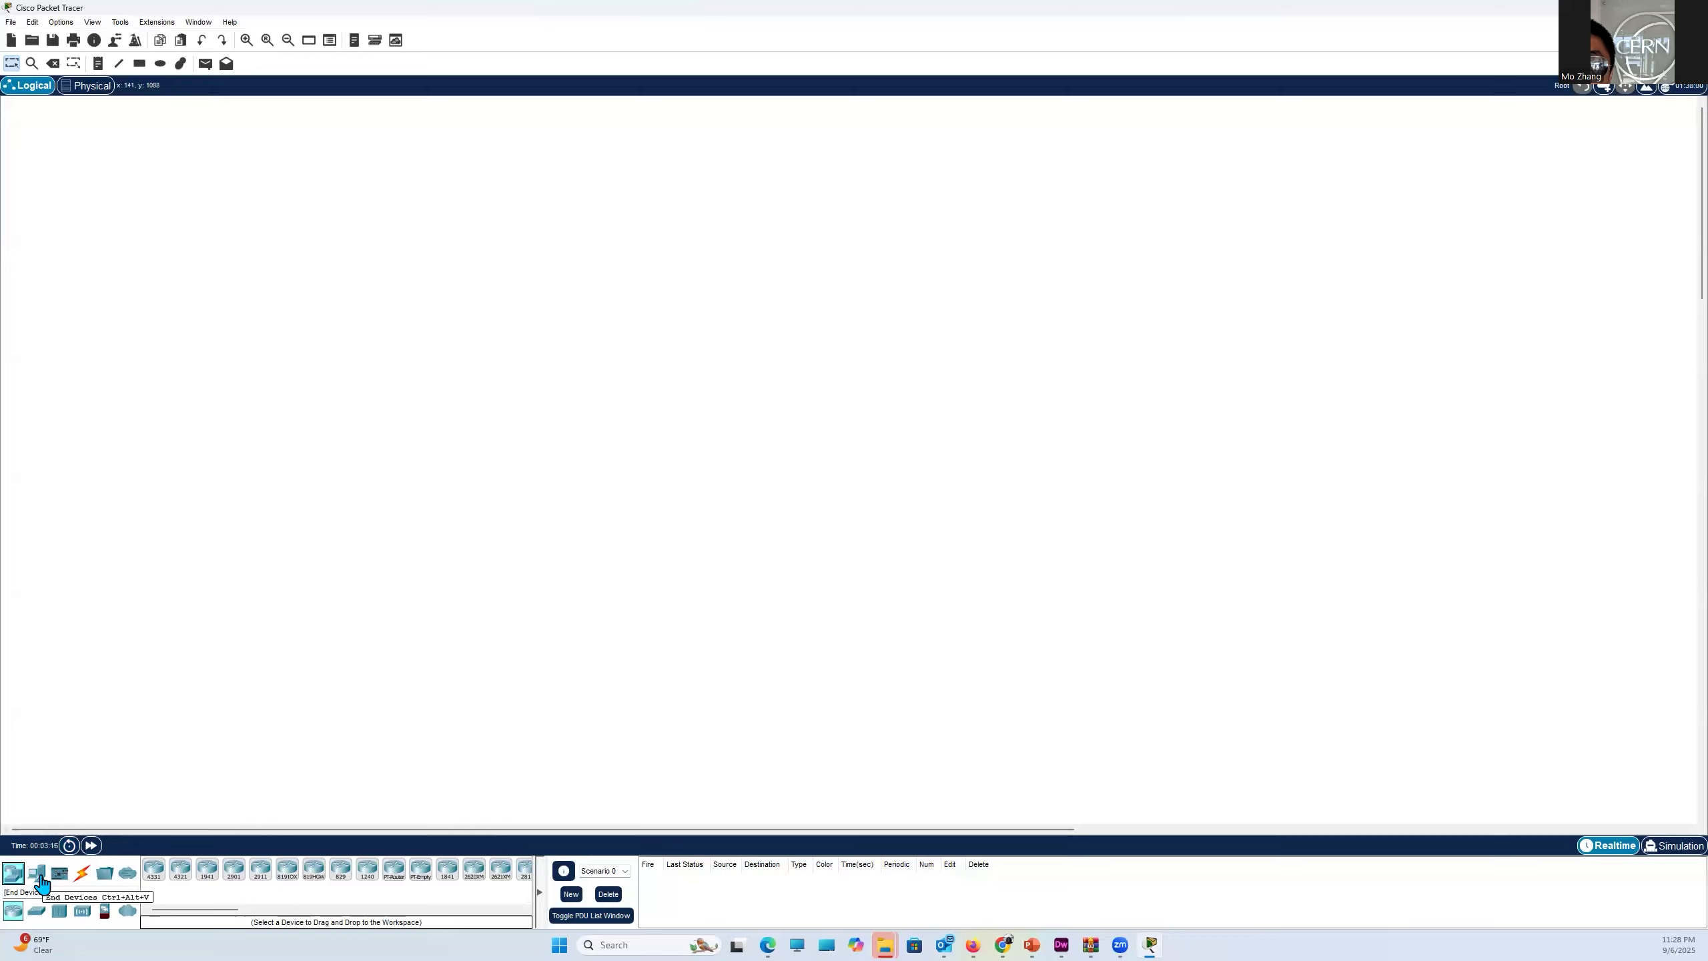
- Place a 2960 switch with IOS 12 in the middle of the workspace
{"action": "left_click", "coordinate": [104, 875]}
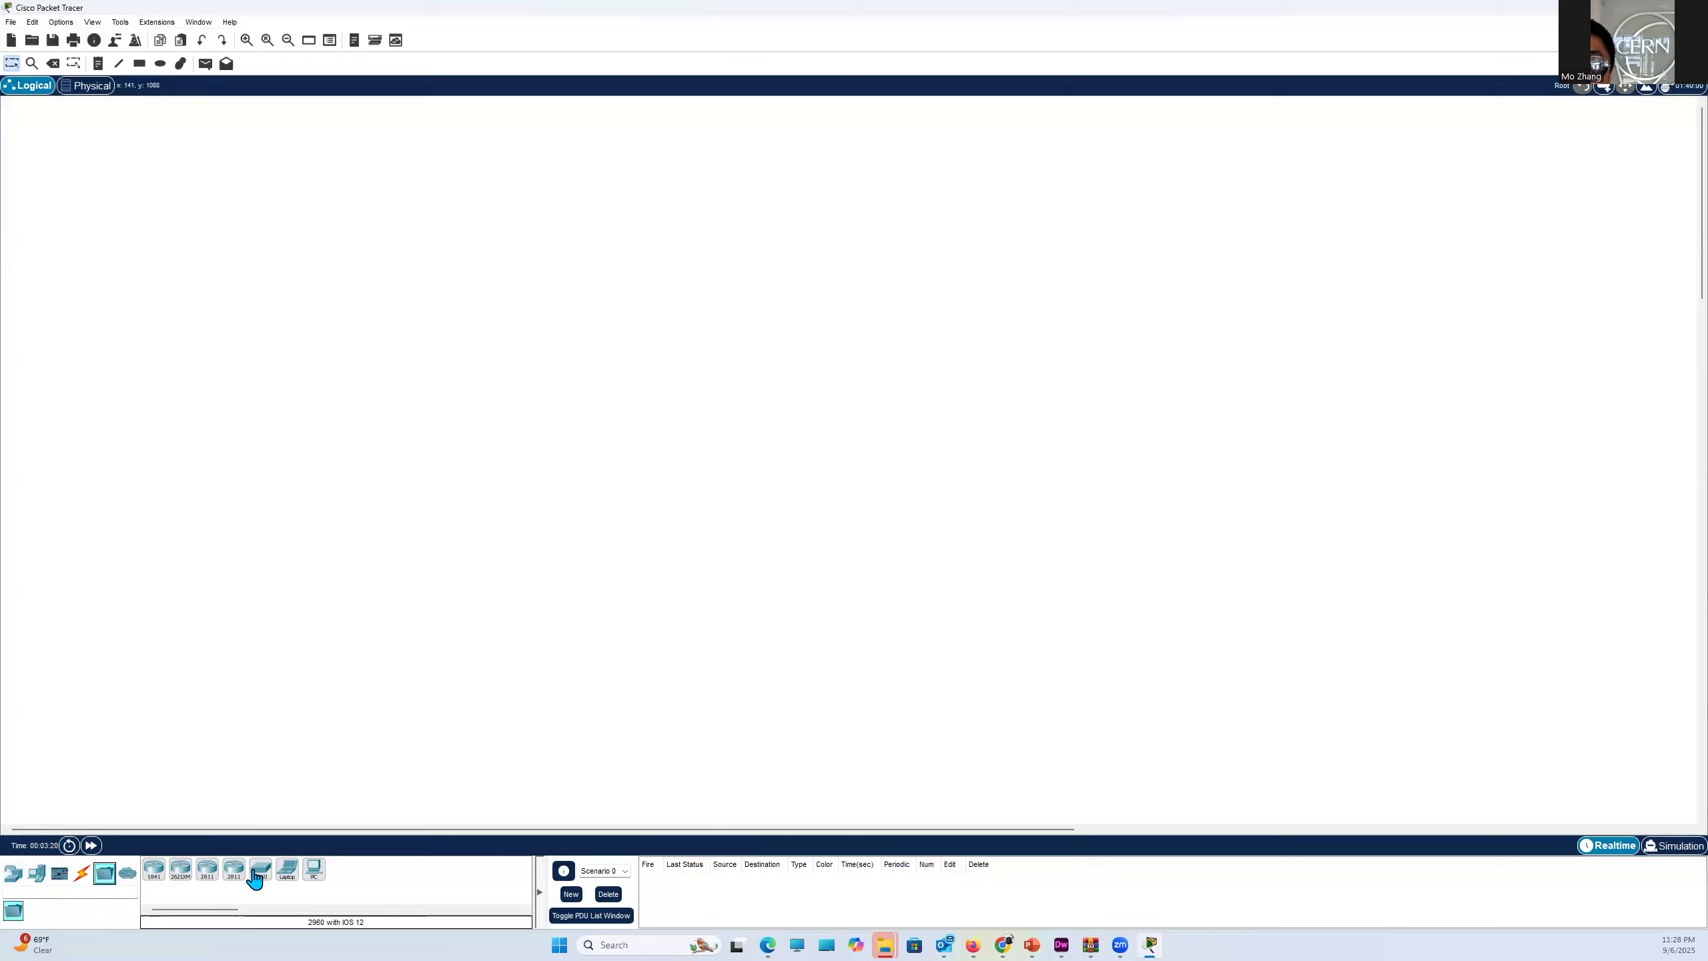
{"action": "left_click_drag", "start_coordinate": [256, 877], "coordinate": [257, 878]}
{"action": "left_click", "coordinate": [836, 438]}
- Place two generic PCs in the workspace, one on each side of the switch
{"action": "left_click", "coordinate": [31, 876]}
{"action": "left_click", "coordinate": [153, 868]}
{"action": "left_click", "coordinate": [645, 452]}
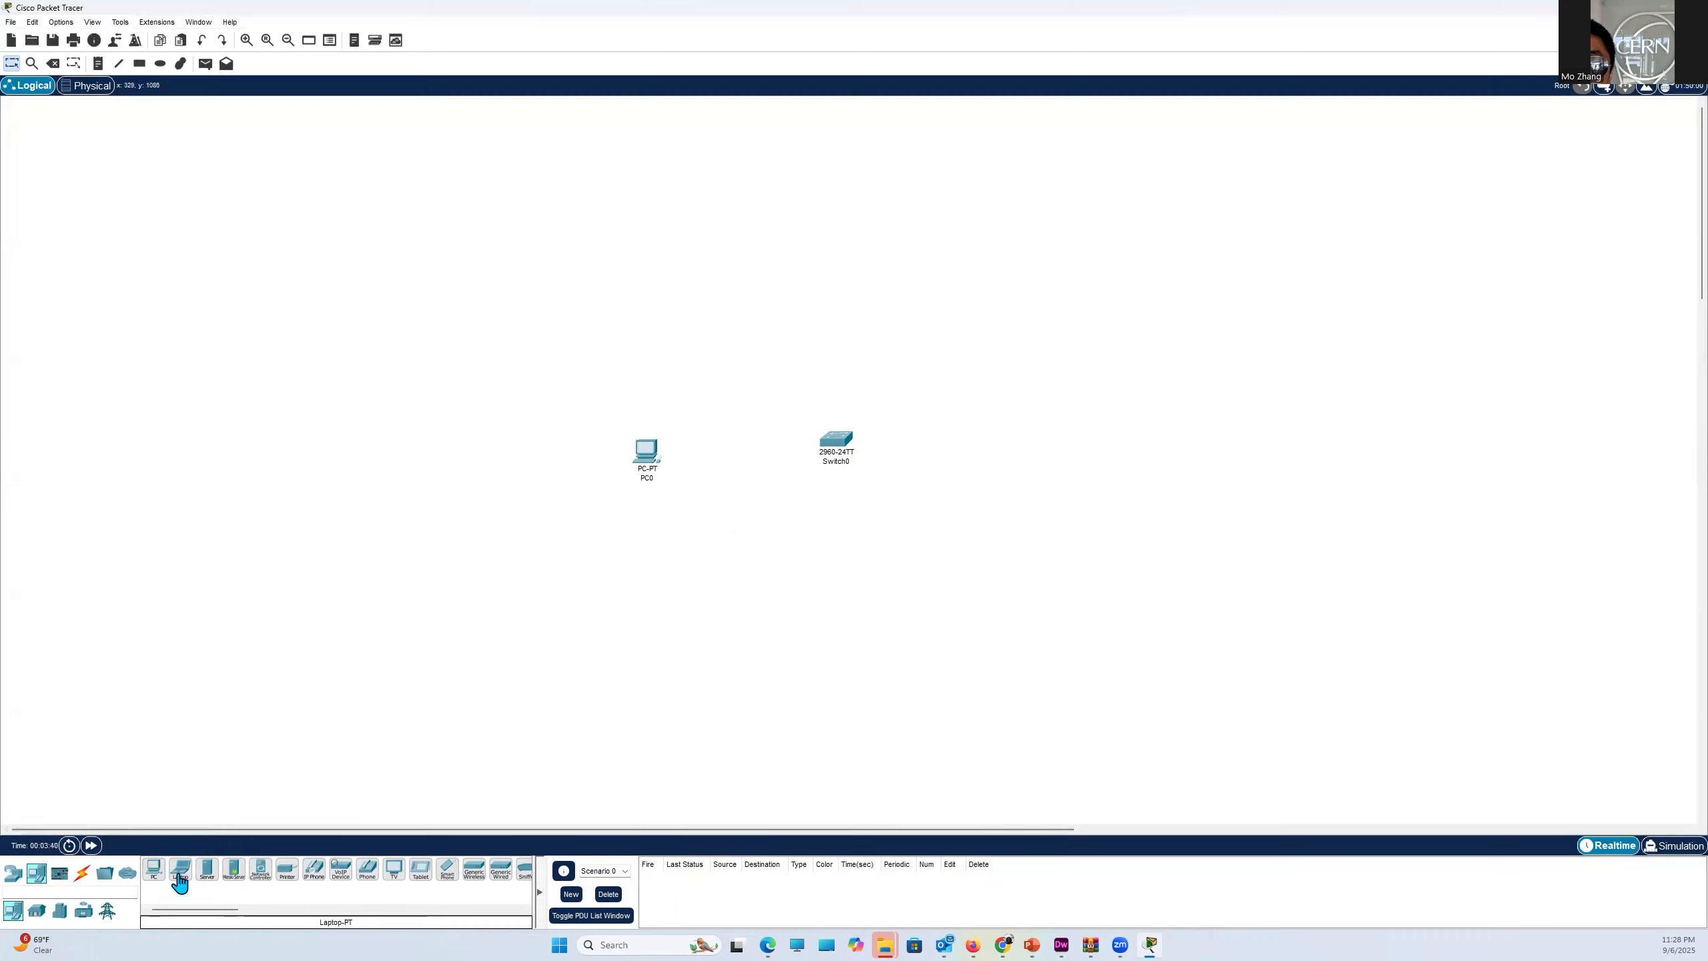
{"action": "left_click", "coordinate": [153, 868]}
{"action": "left_click", "coordinate": [1037, 450]}
- Examine PC0's available hardware modules, including PT-HOST-NM-1AM and PT-HOST-NM-1CFE, and its configuration and desktop pages
{"action": "mouse_move", "coordinate": [645, 462]}
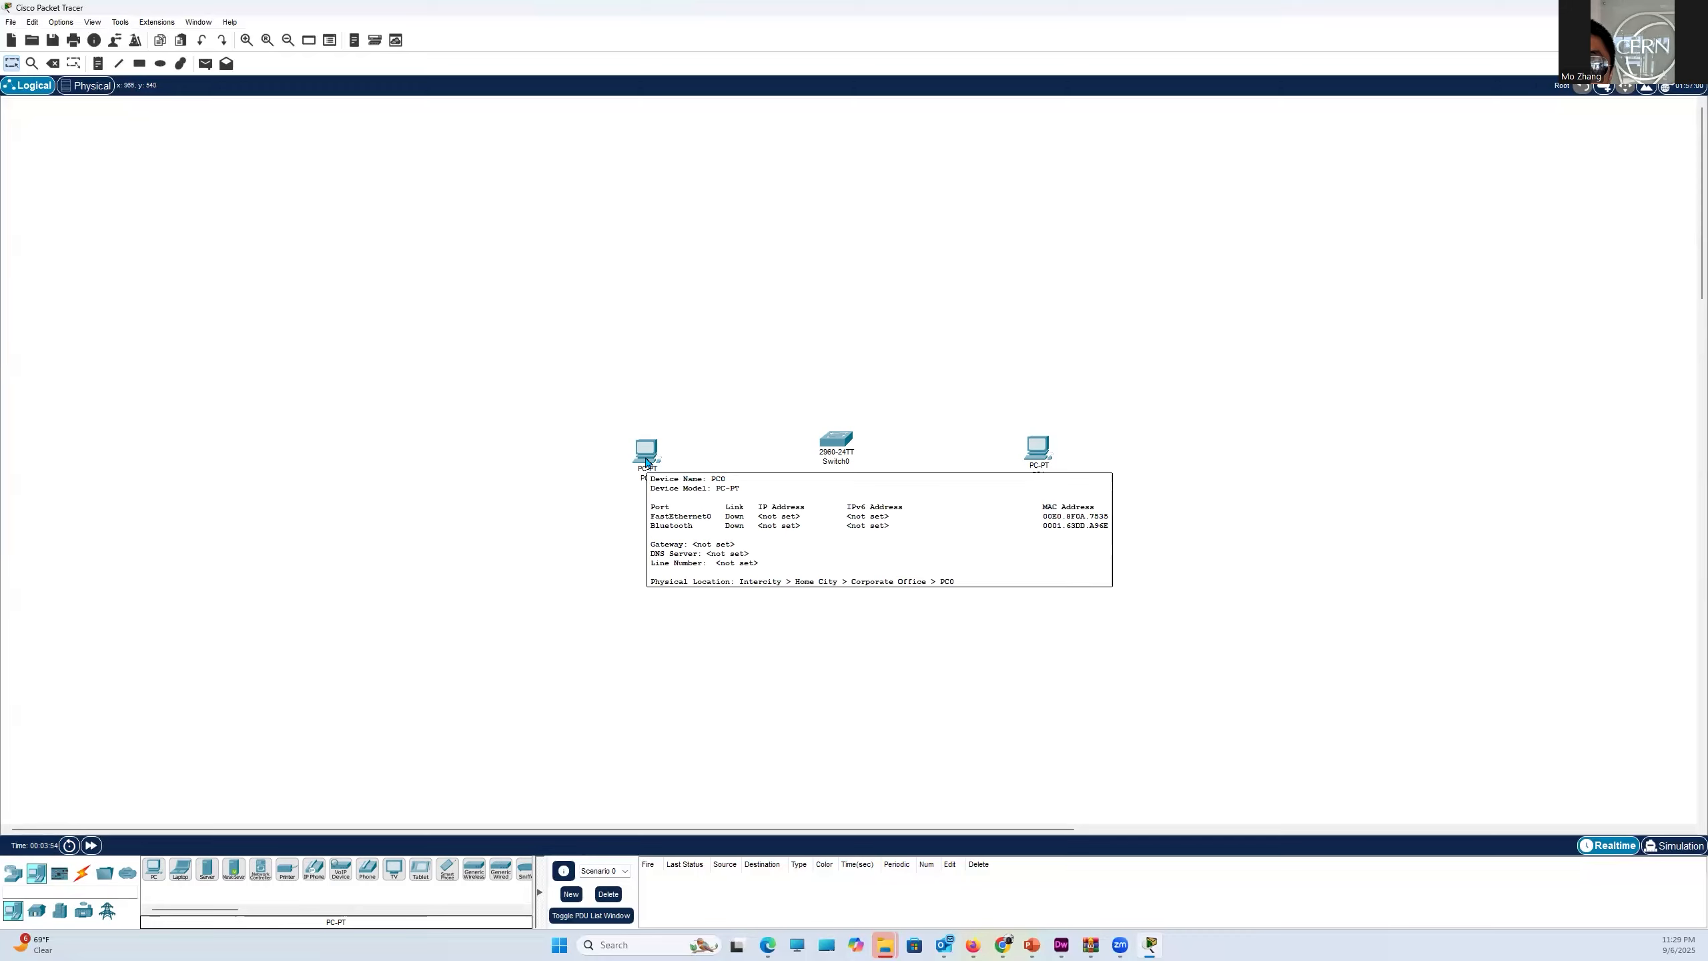
{"action": "left_click", "coordinate": [646, 462]}
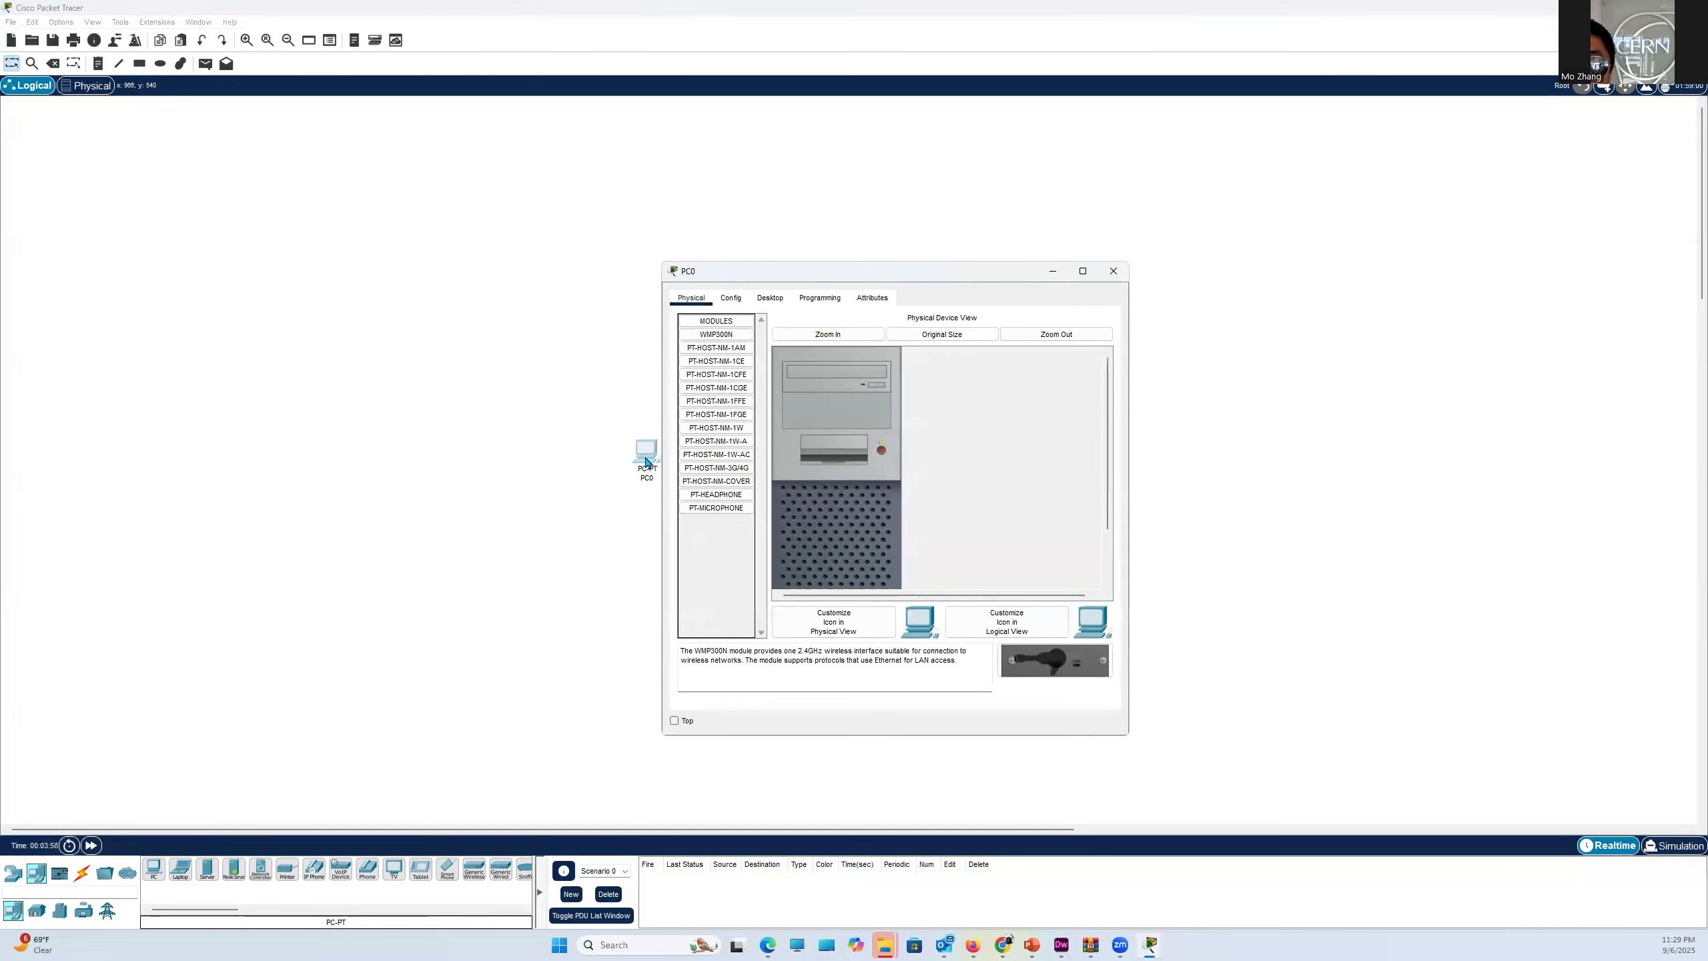
{"action": "double_click", "coordinate": [706, 322]}
{"action": "double_click", "coordinate": [706, 325]}
{"action": "left_click", "coordinate": [707, 353]}
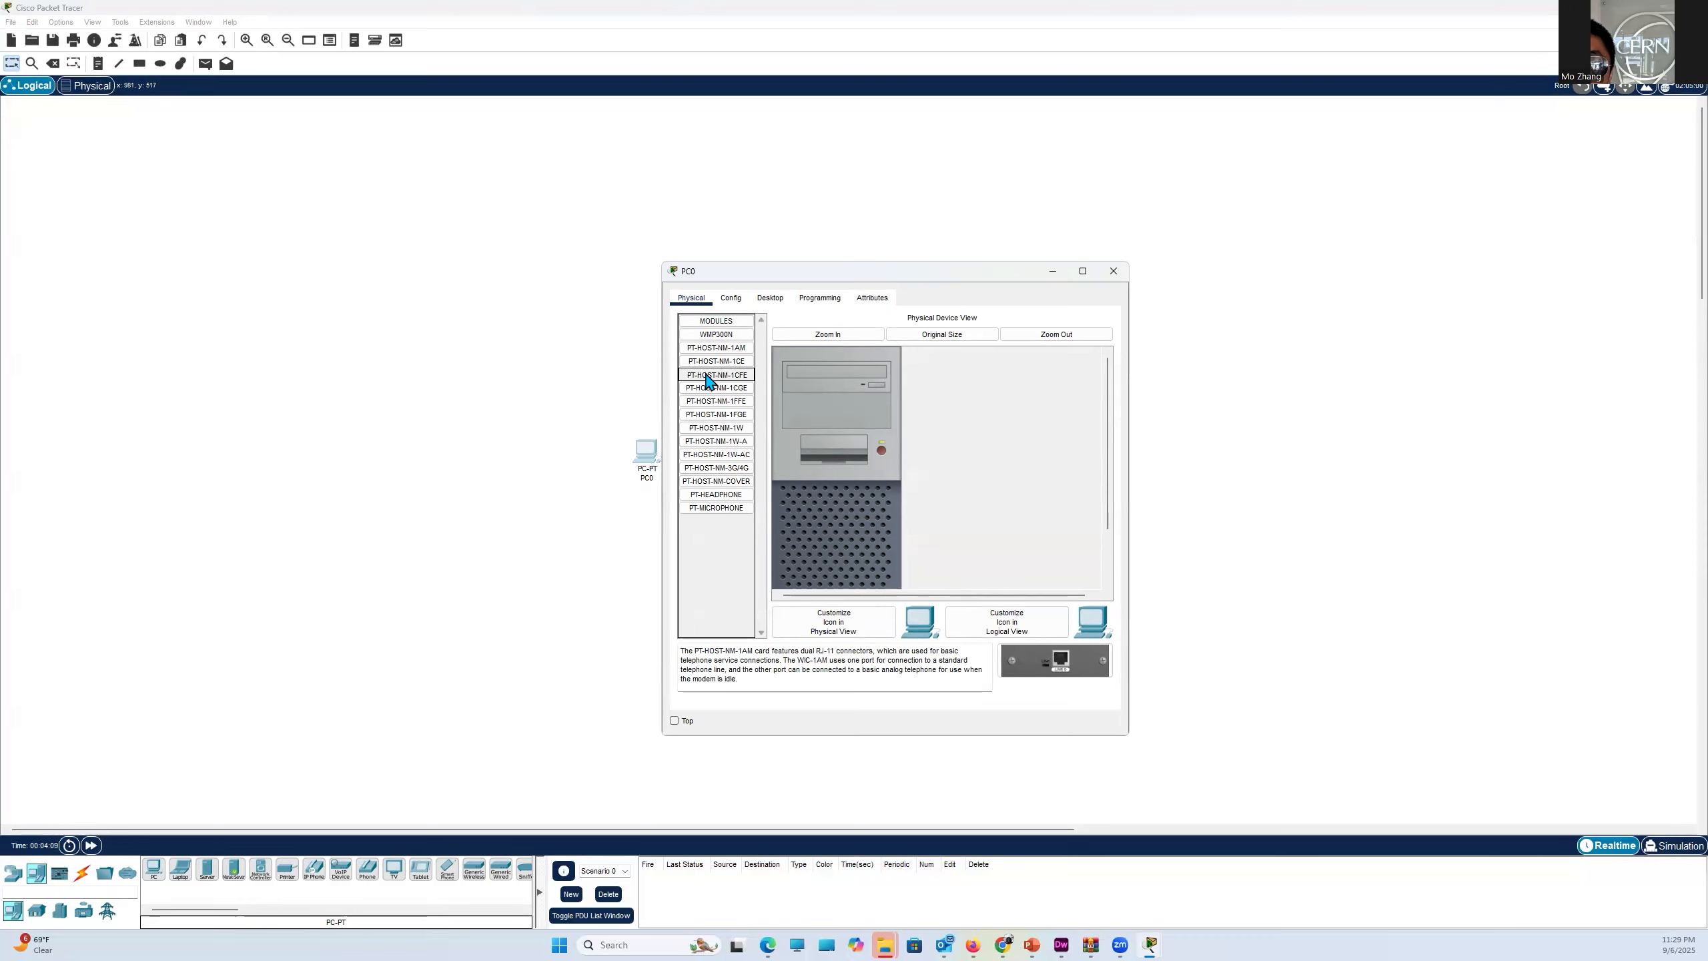
{"action": "left_click", "coordinate": [709, 376]}
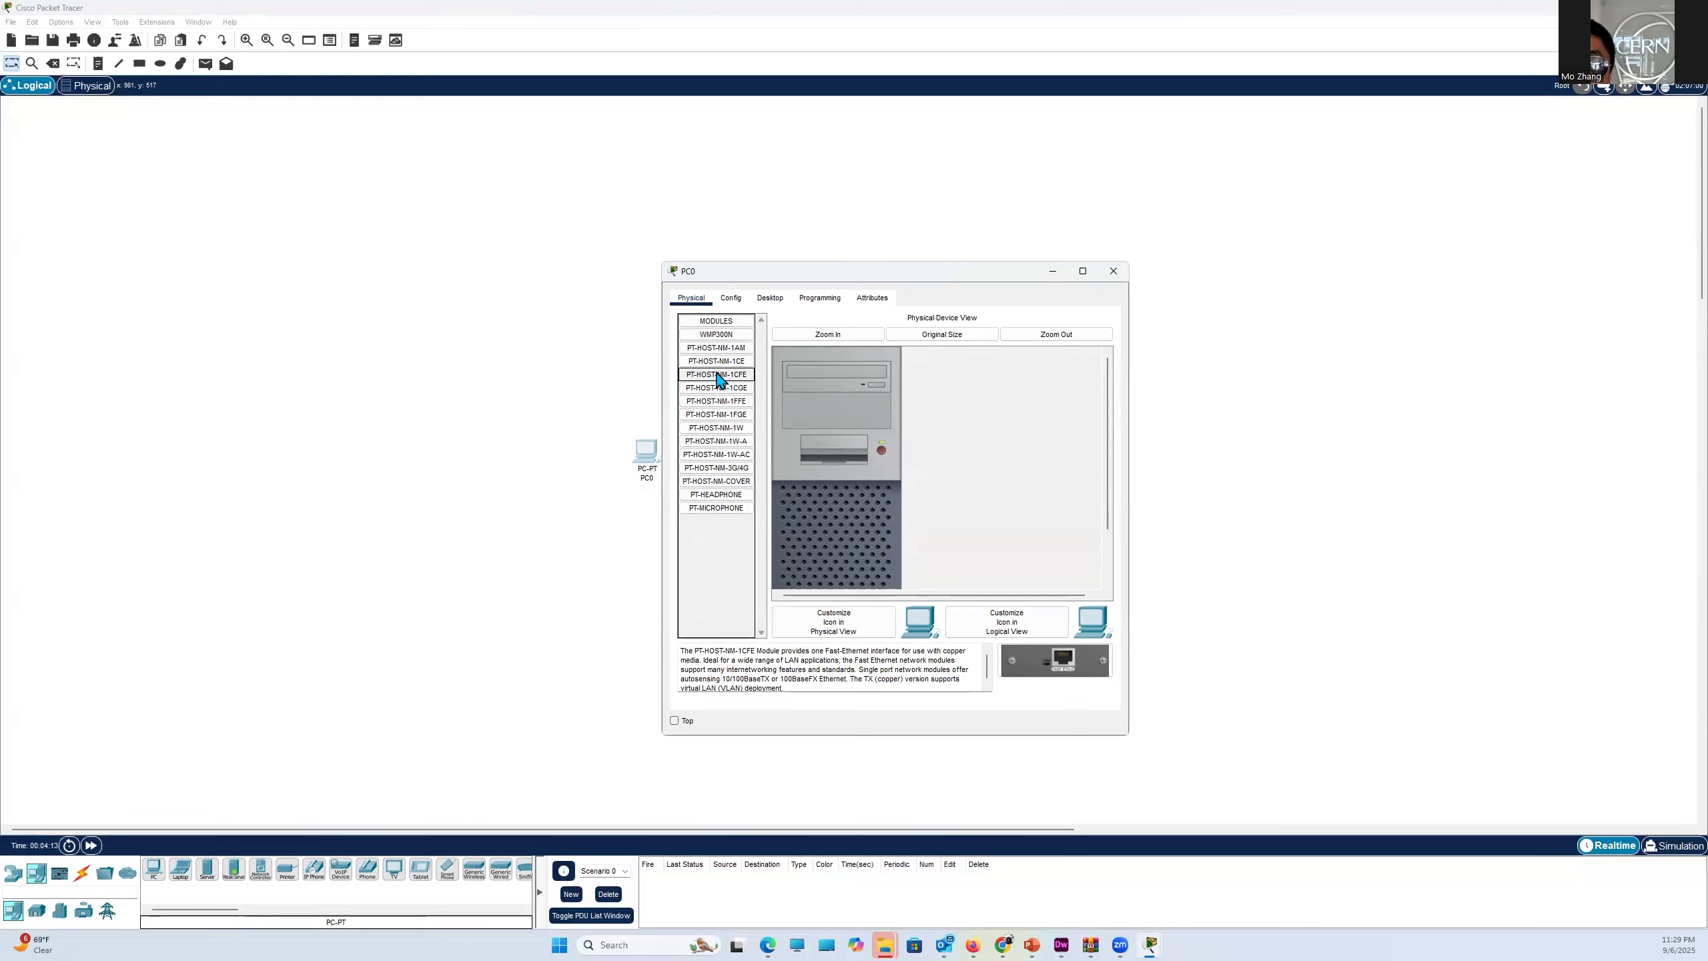
{"action": "left_click", "coordinate": [730, 301]}
{"action": "left_click", "coordinate": [756, 301]}
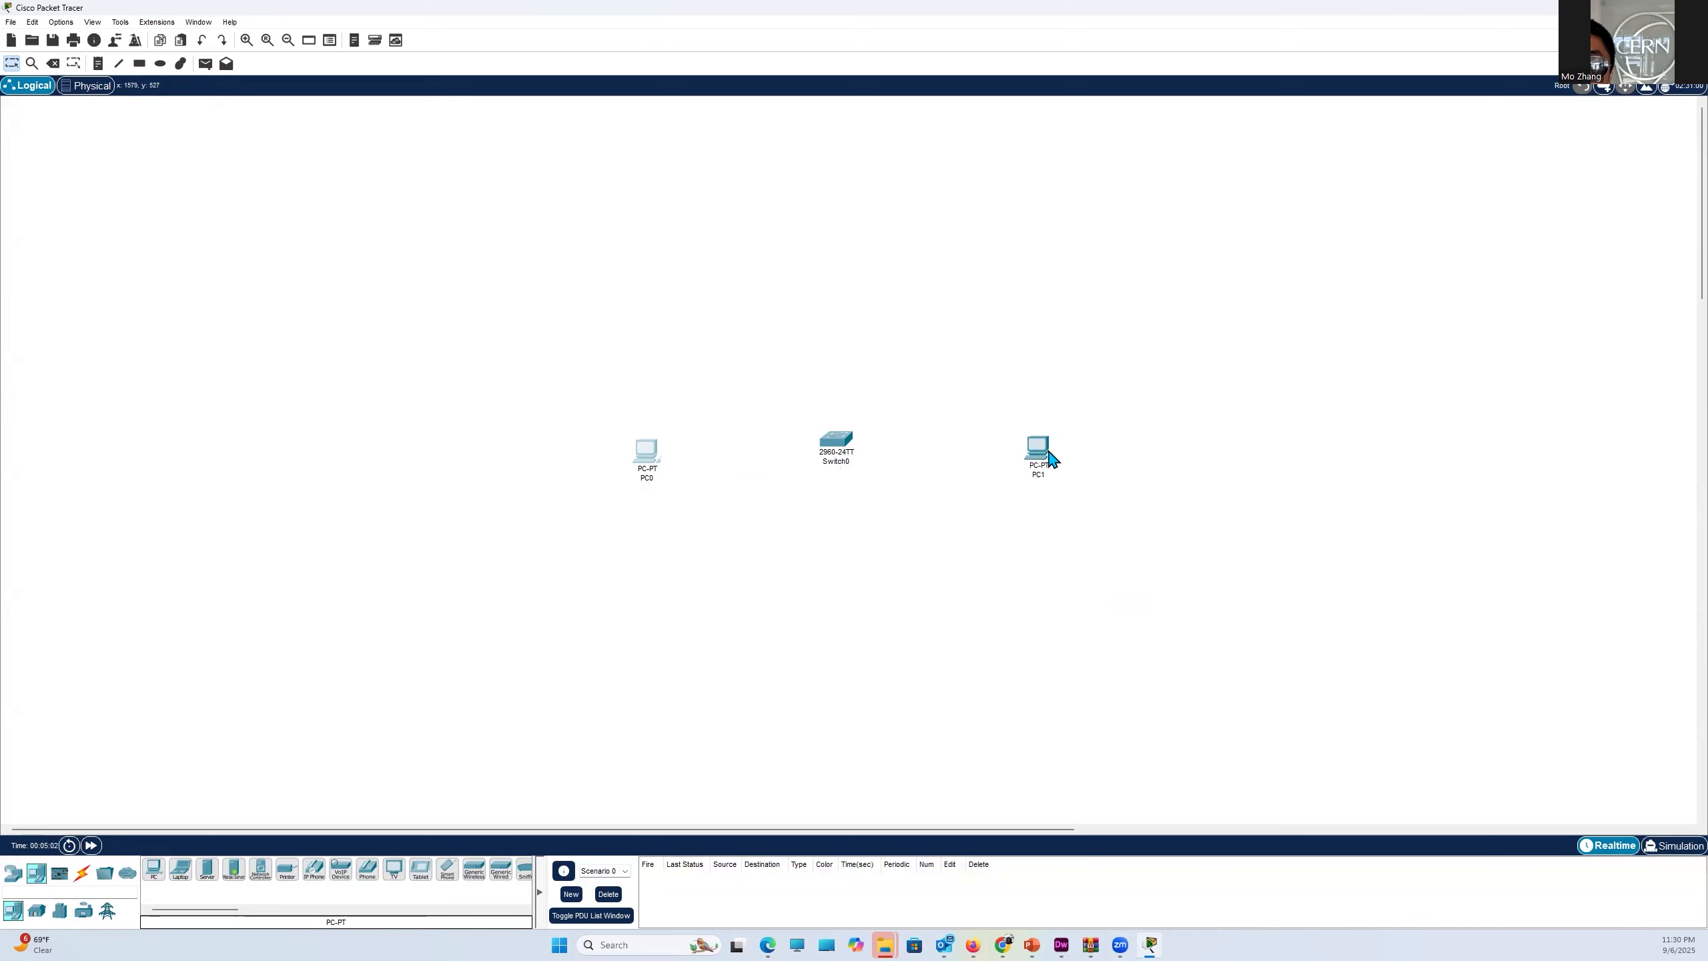
- Connect PC0's FastEthernet0 port to the switch's FastEthernet0/1 port with a copper straight-through cable
{"action": "left_click", "coordinate": [83, 875]}
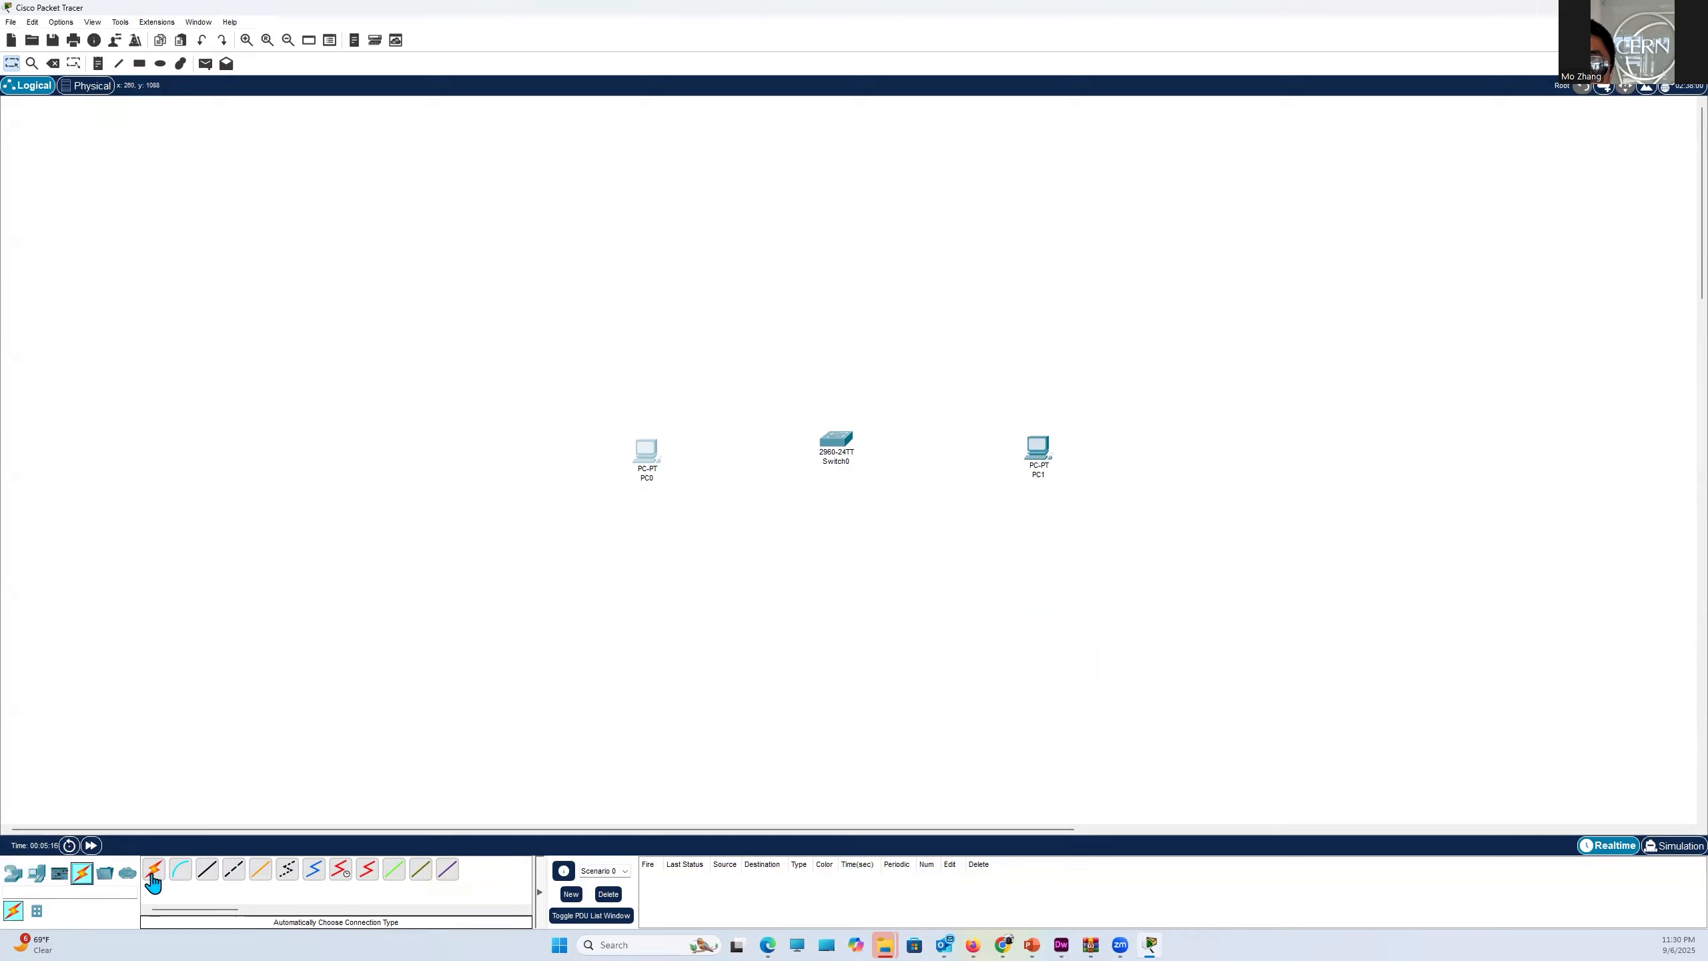
{"action": "left_click", "coordinate": [208, 870]}
{"action": "left_click", "coordinate": [649, 453]}
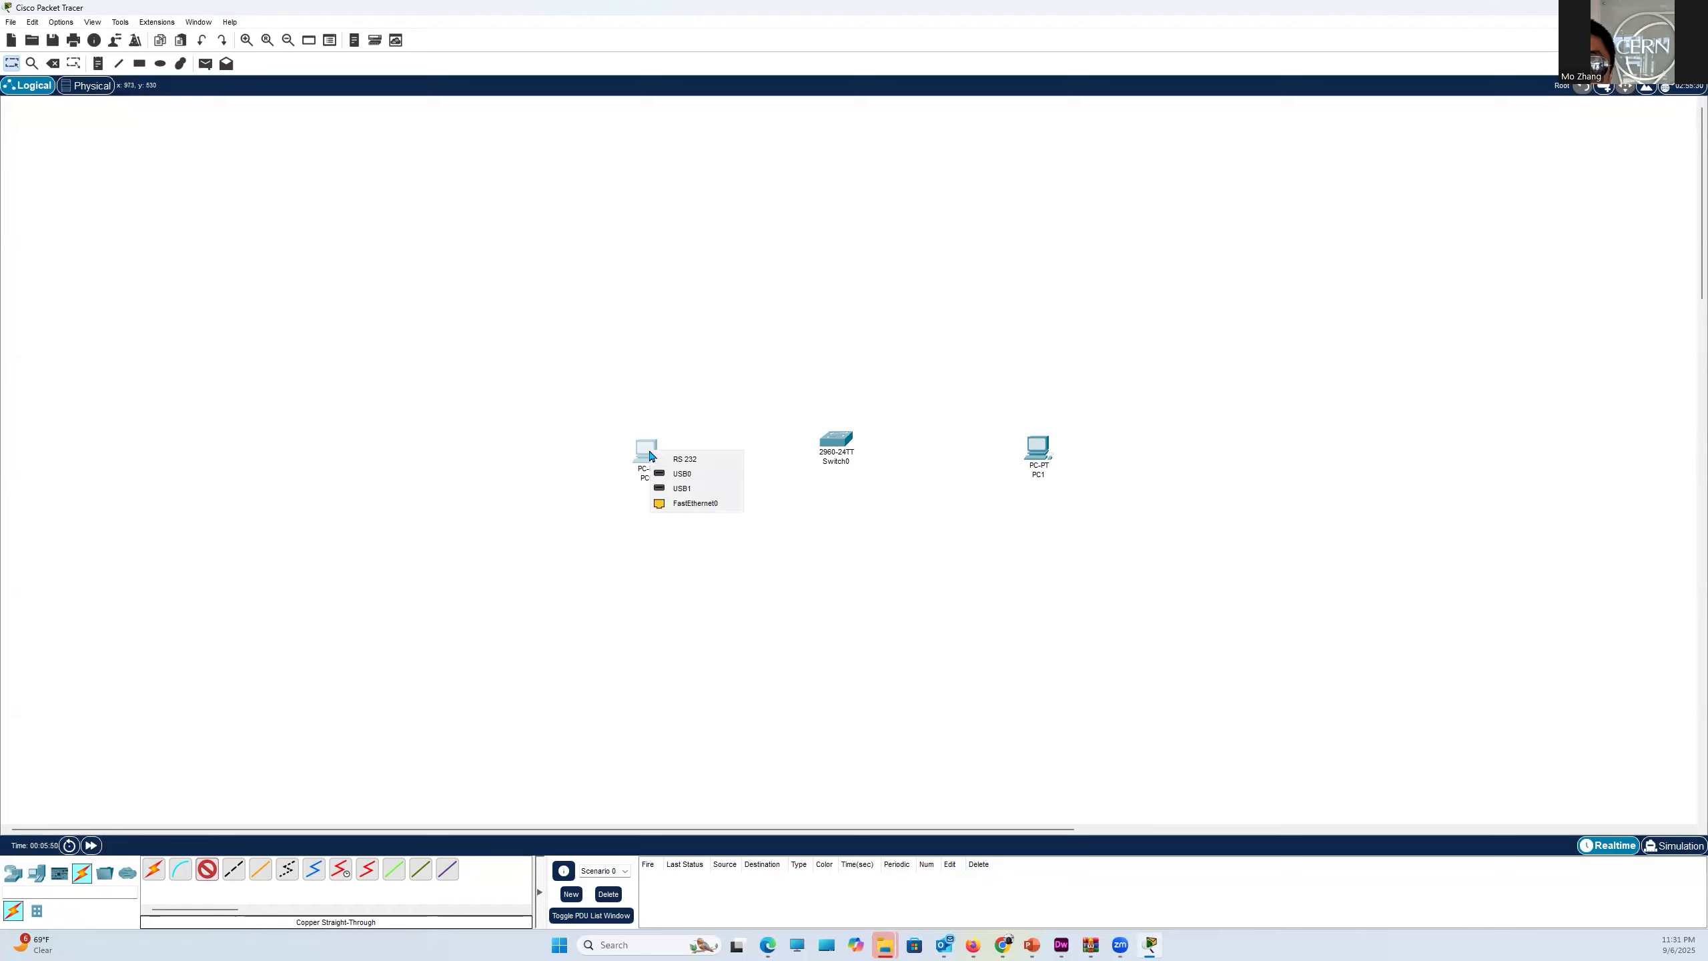
{"action": "left_click", "coordinate": [696, 506]}
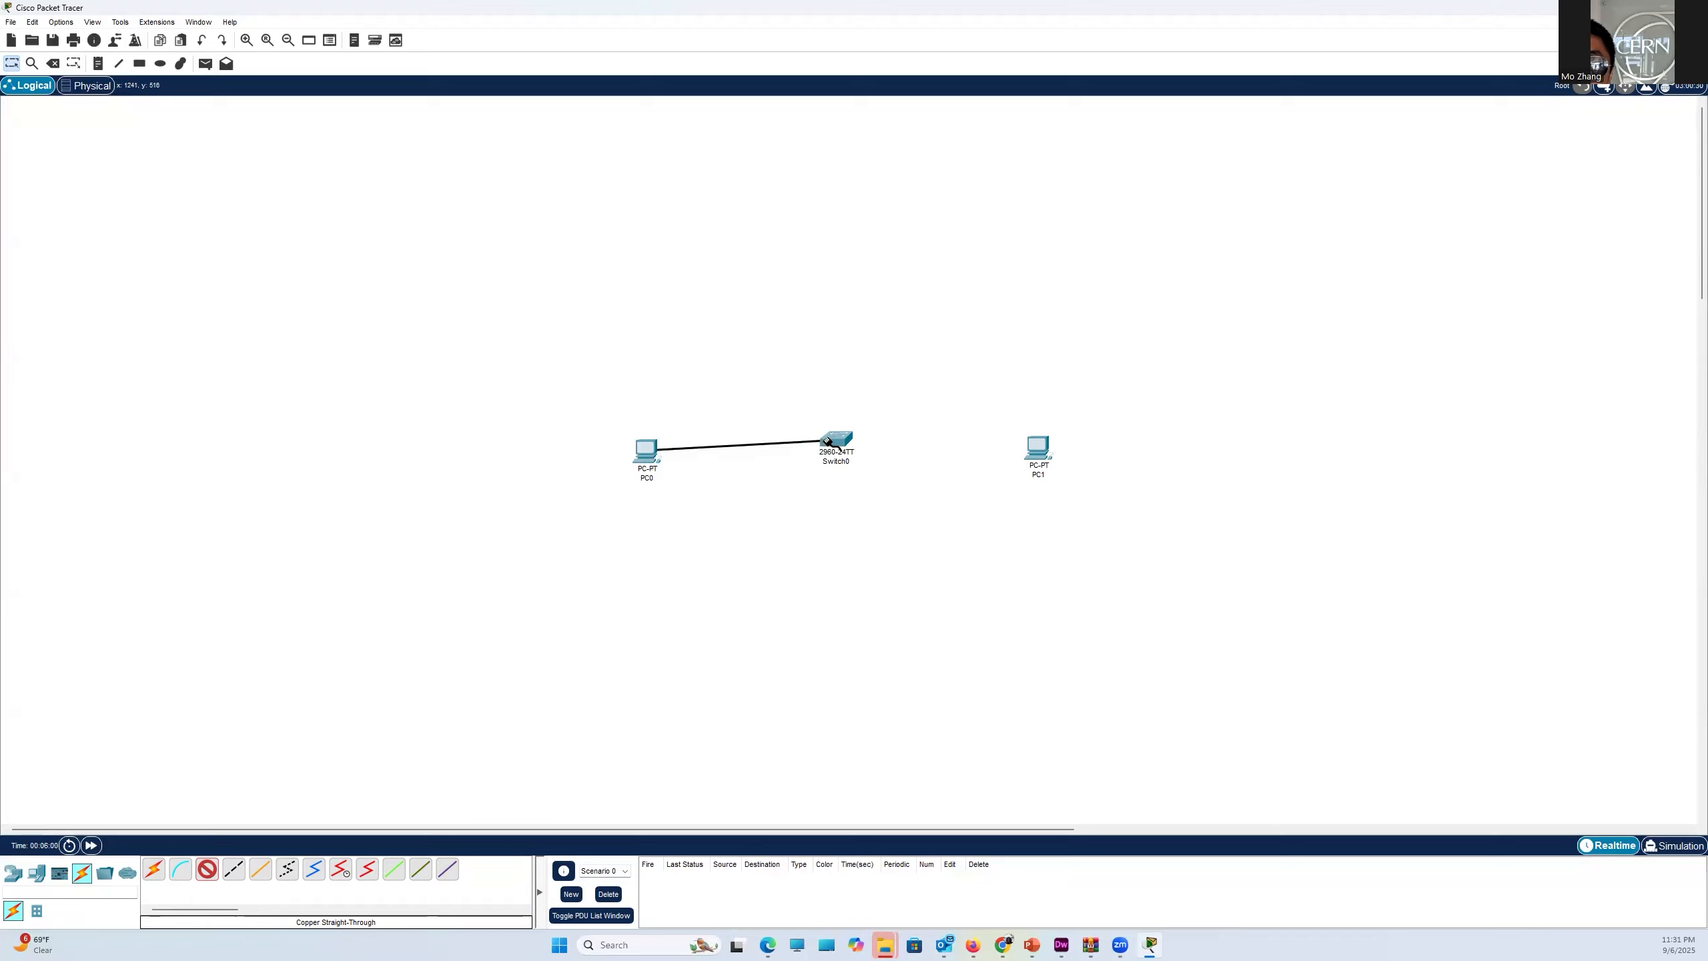
{"action": "left_click", "coordinate": [833, 441]}
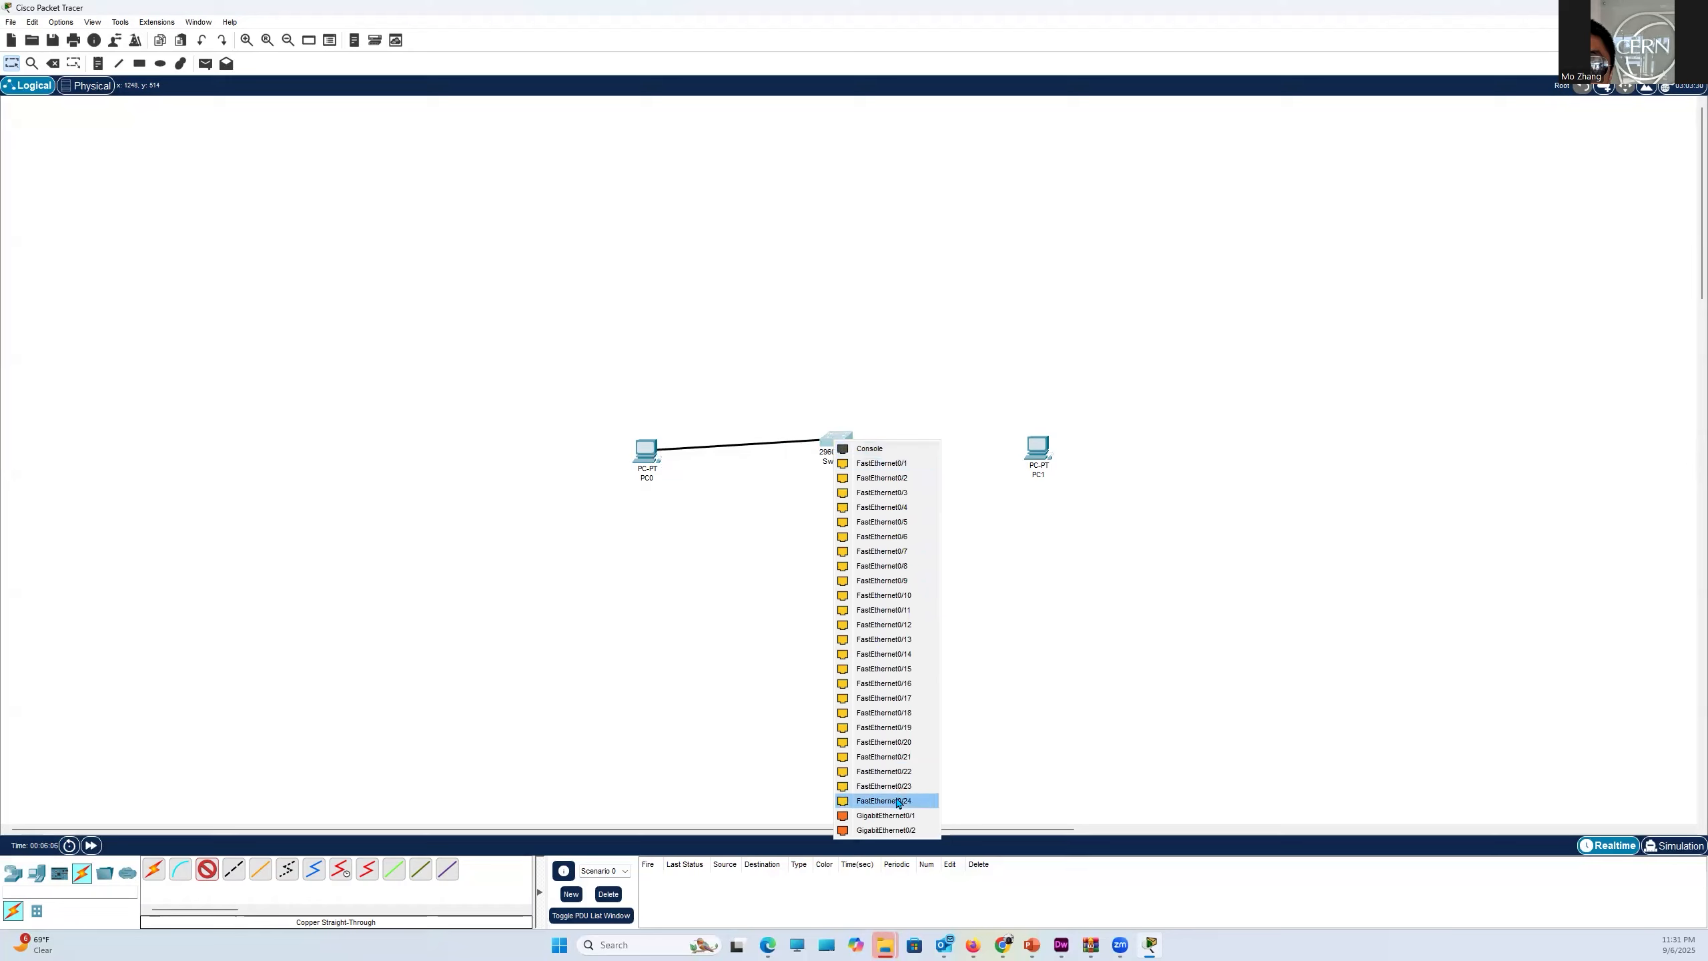
{"action": "left_click", "coordinate": [878, 475]}
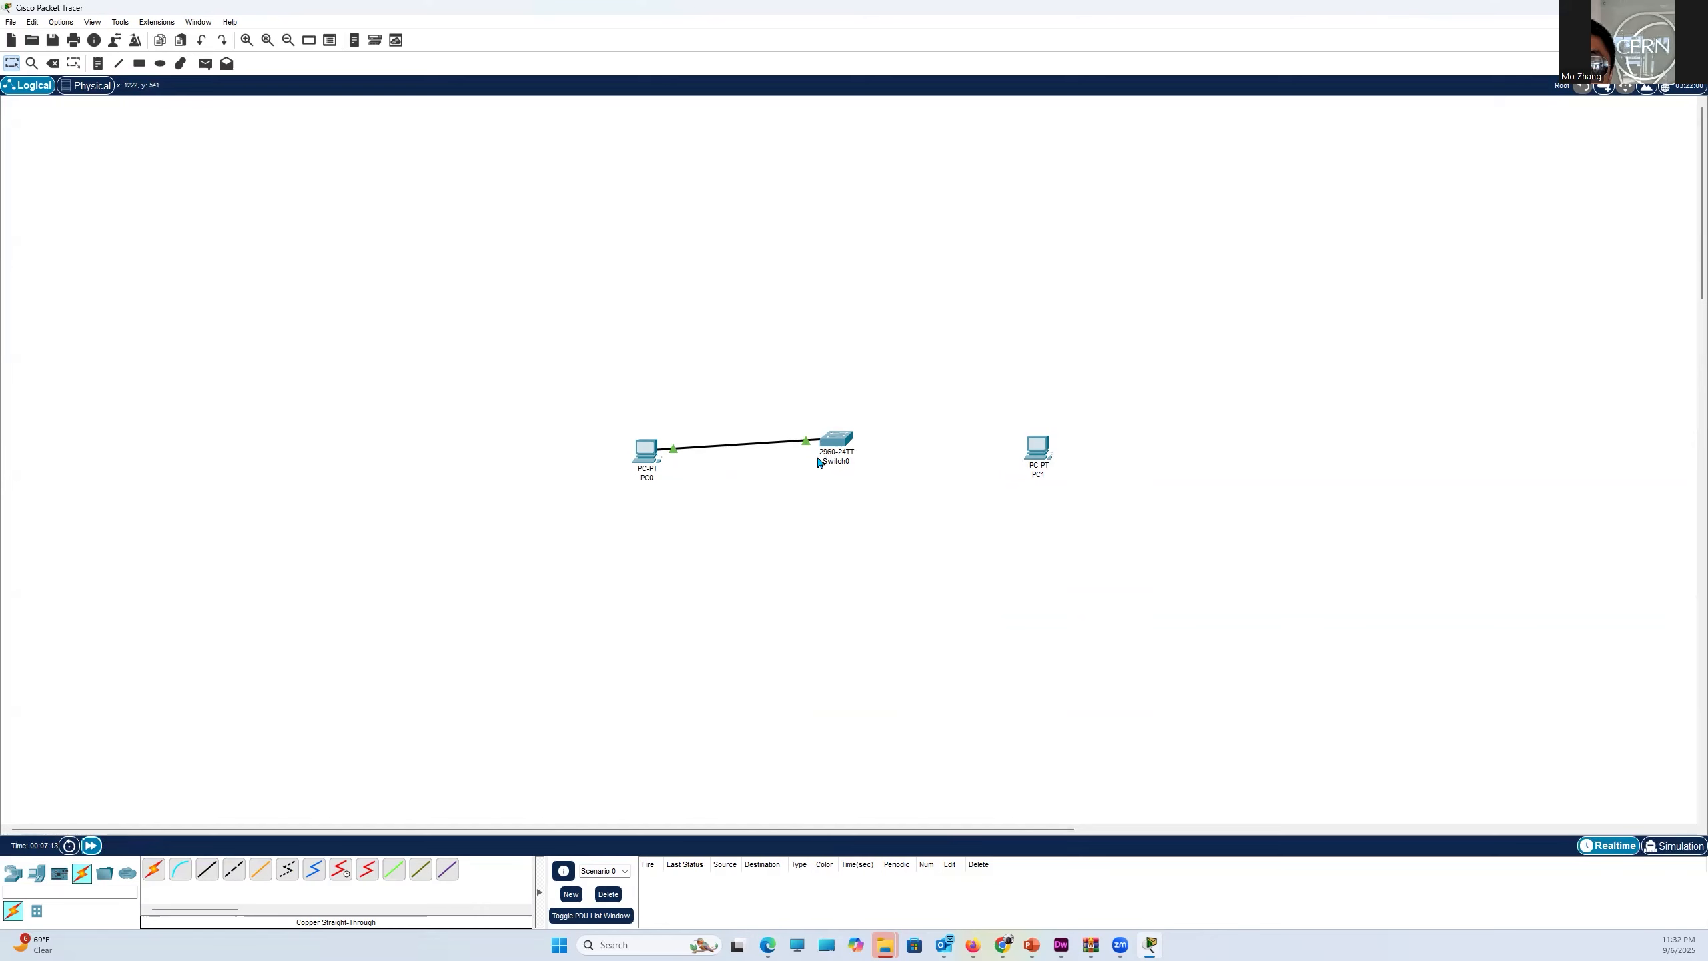
- Connect the switch's FastEthernet0/2 port to PC1's FastEthernet0 with a copper straight-through cable and fast-forward the simulation time
{"action": "left_click", "coordinate": [208, 868]}
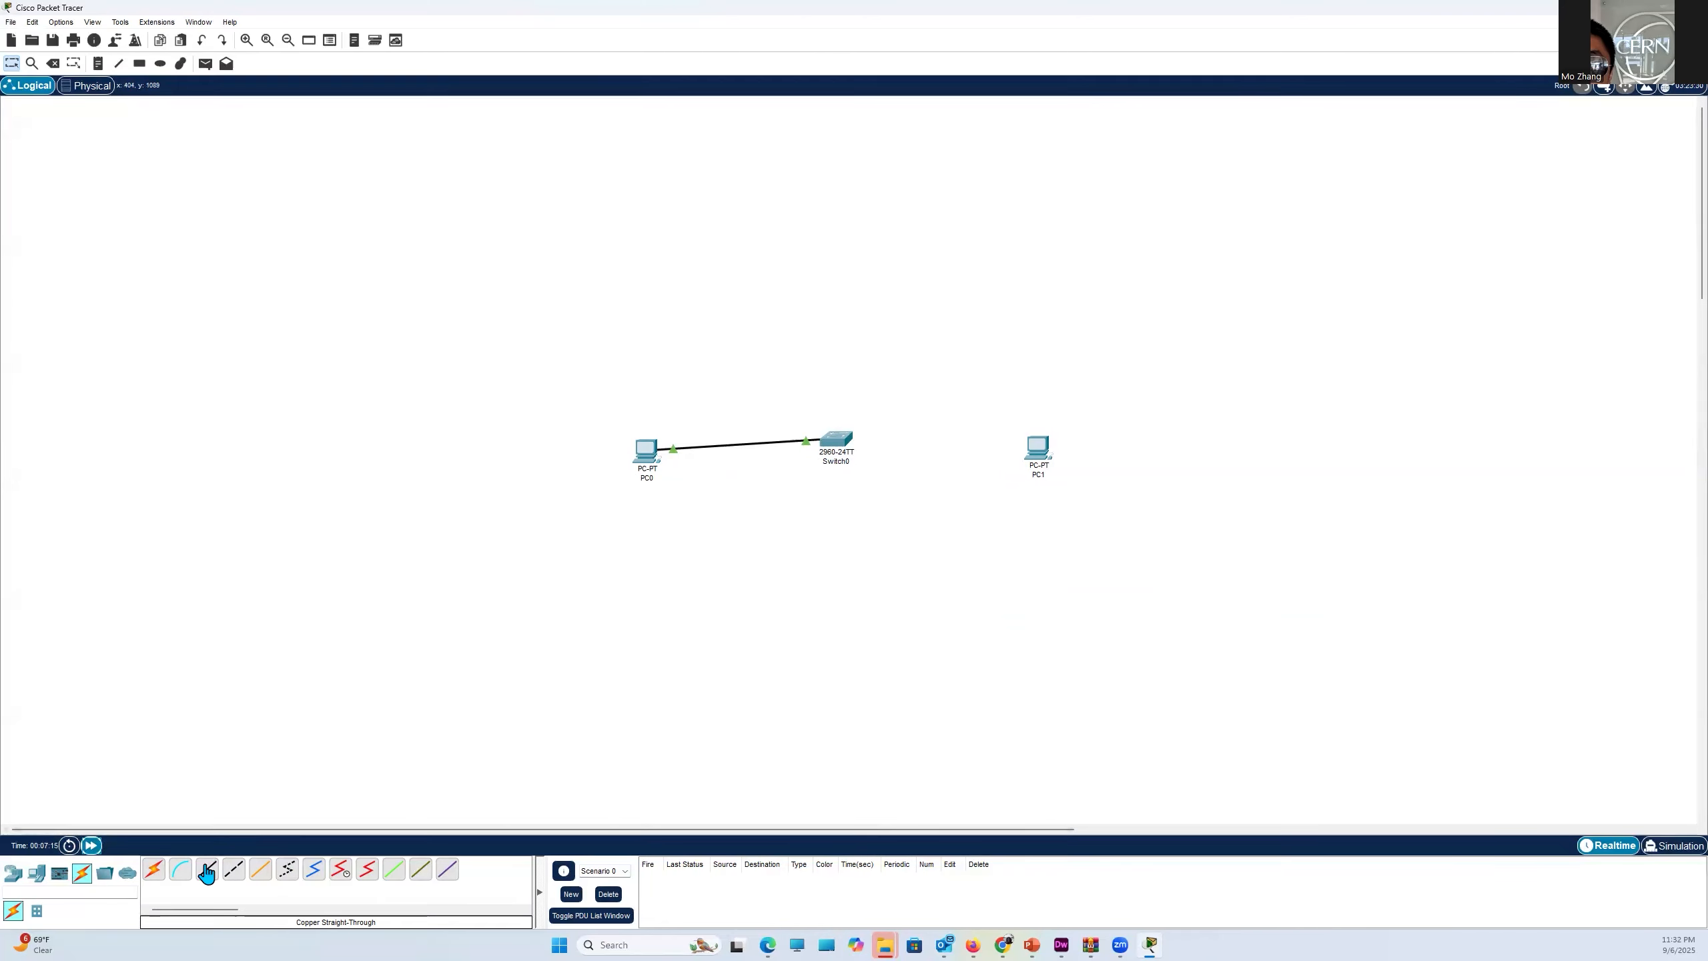
{"action": "left_click", "coordinate": [842, 437]}
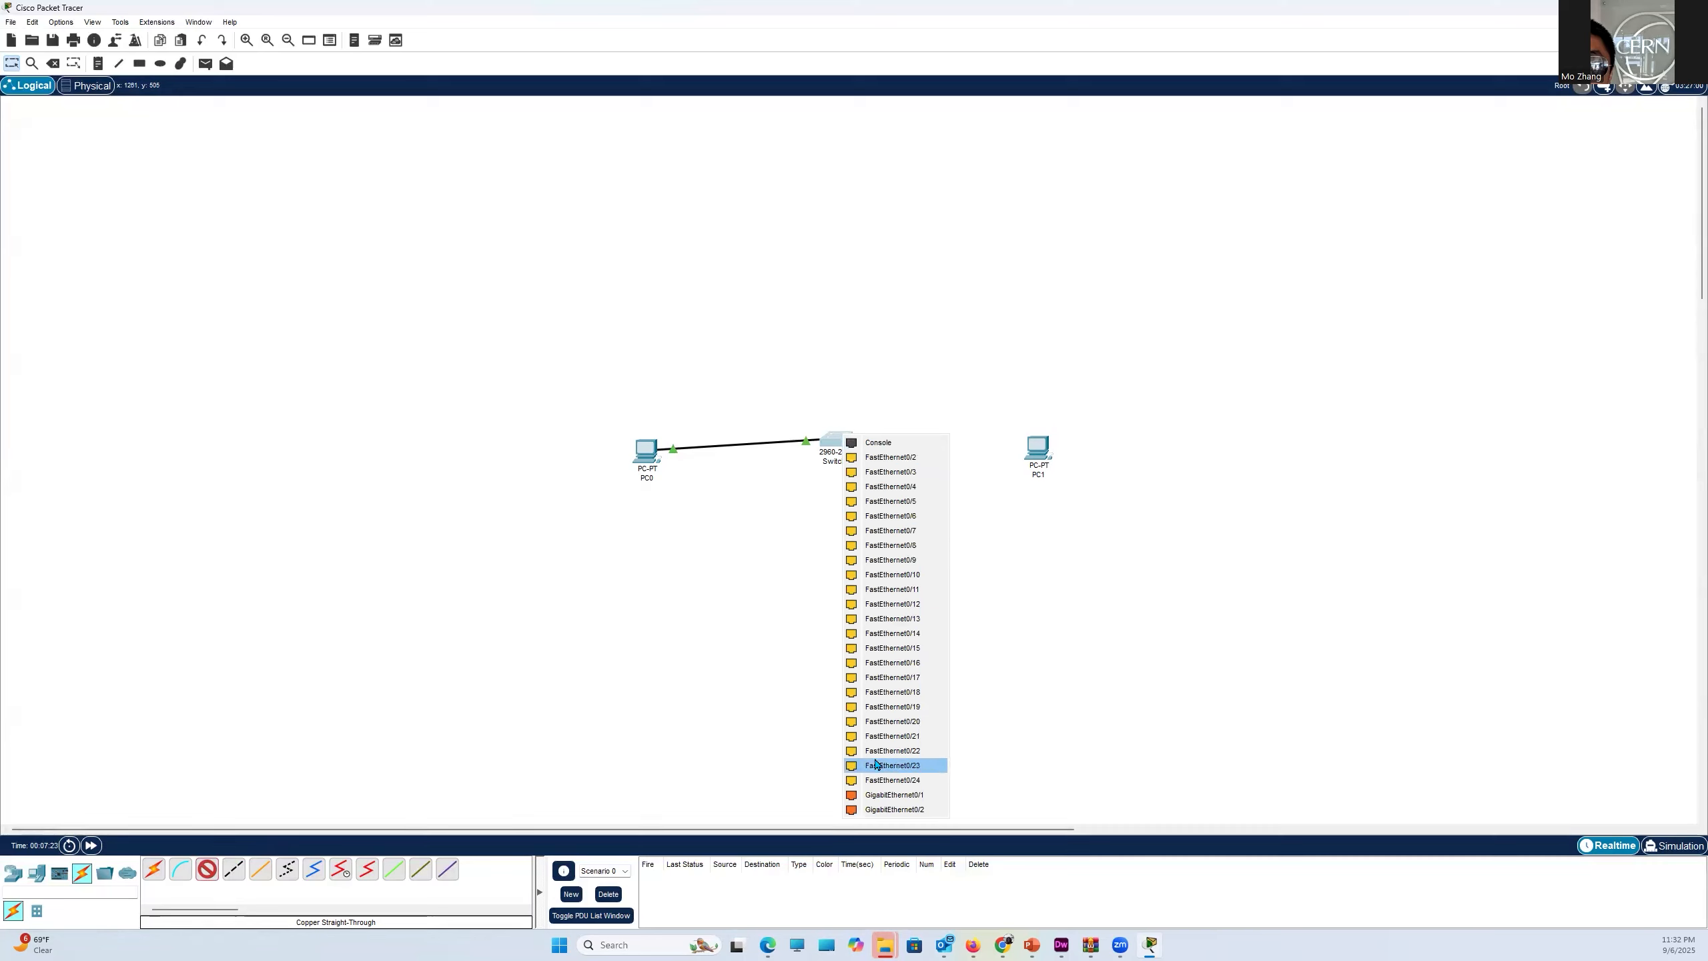
{"action": "left_click", "coordinate": [911, 457]}
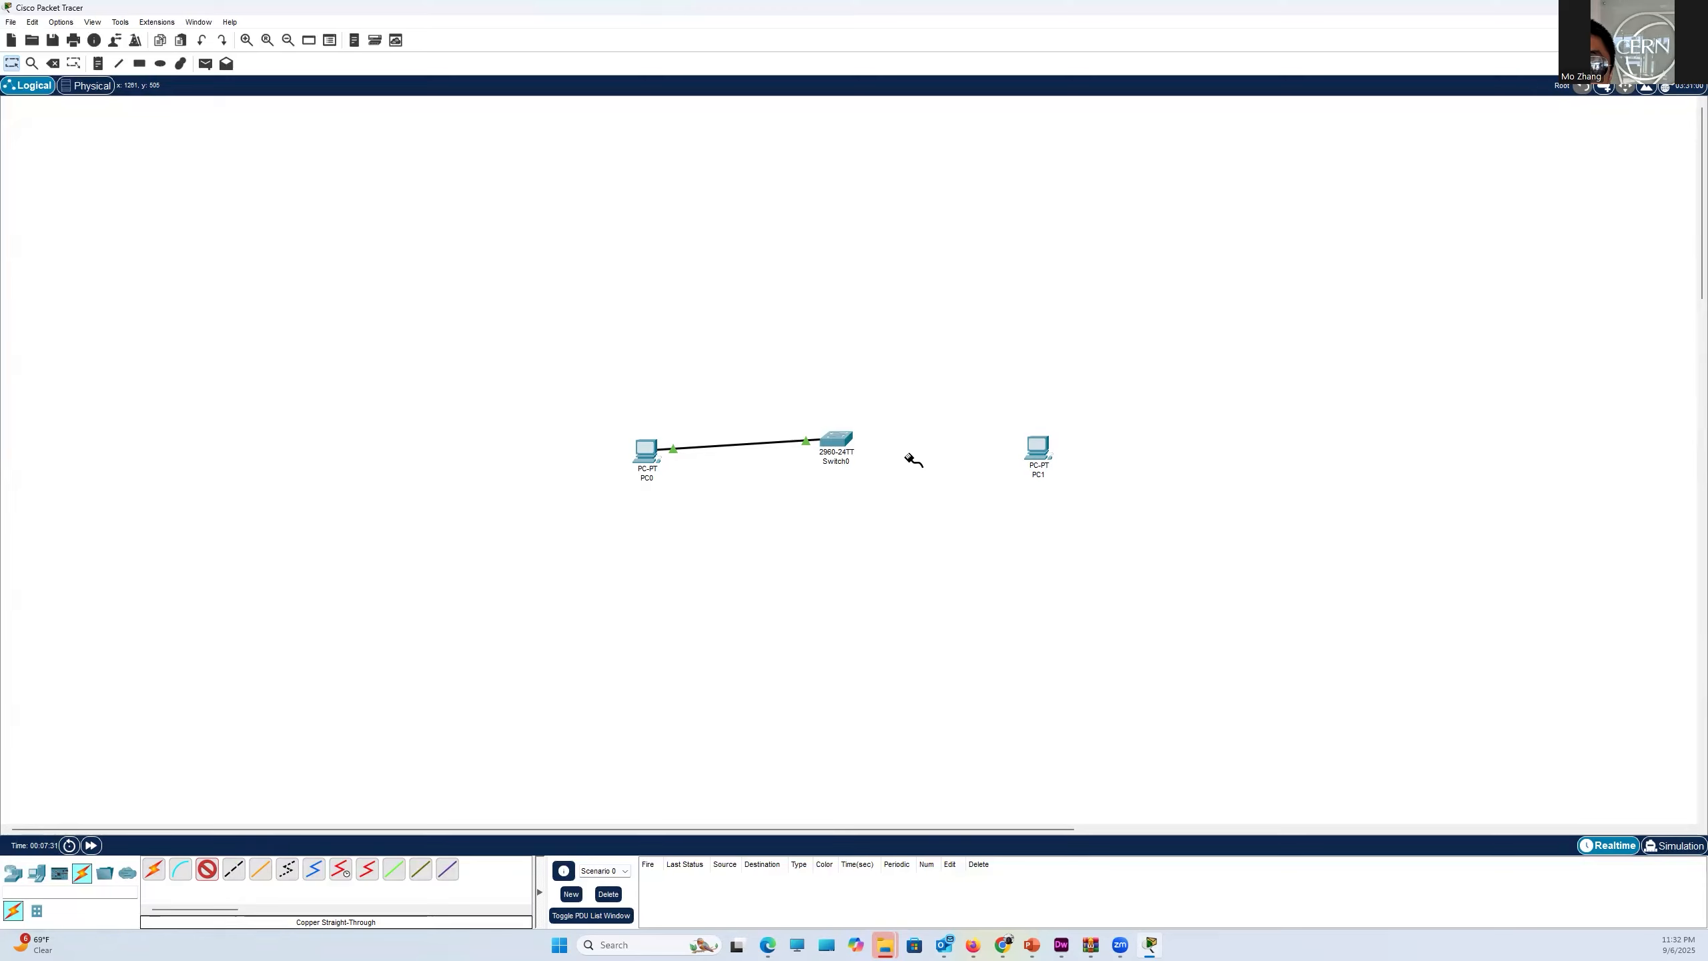
{"action": "left_click", "coordinate": [1044, 451]}
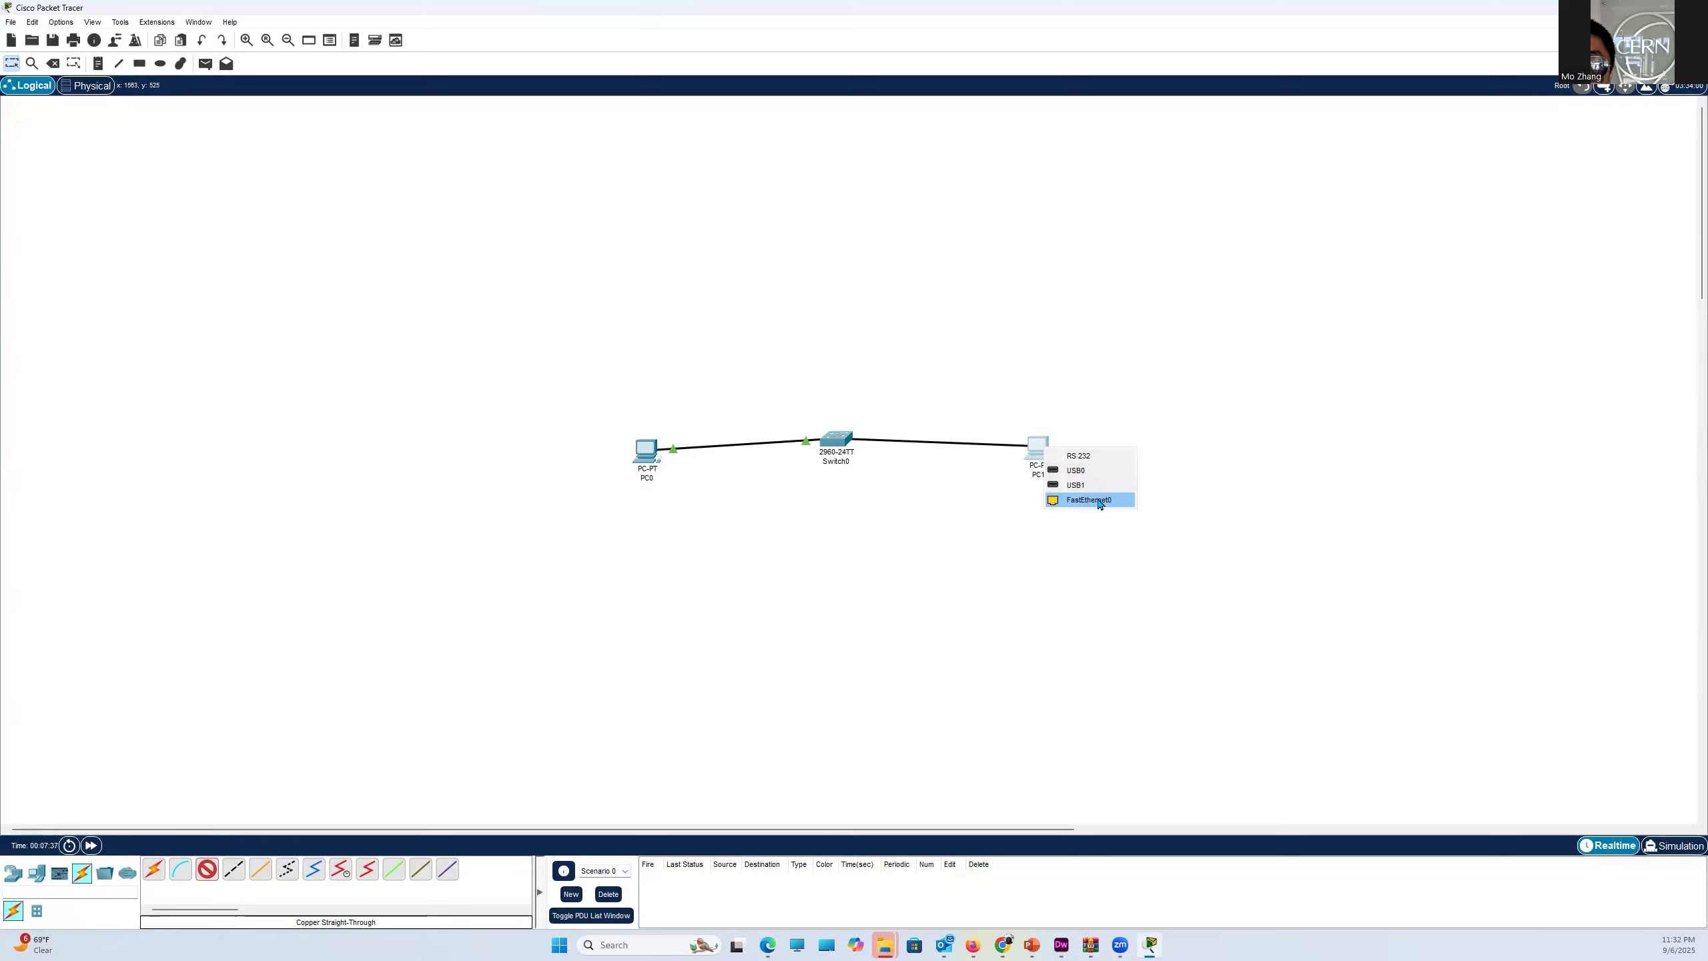
{"action": "left_click", "coordinate": [1099, 501]}
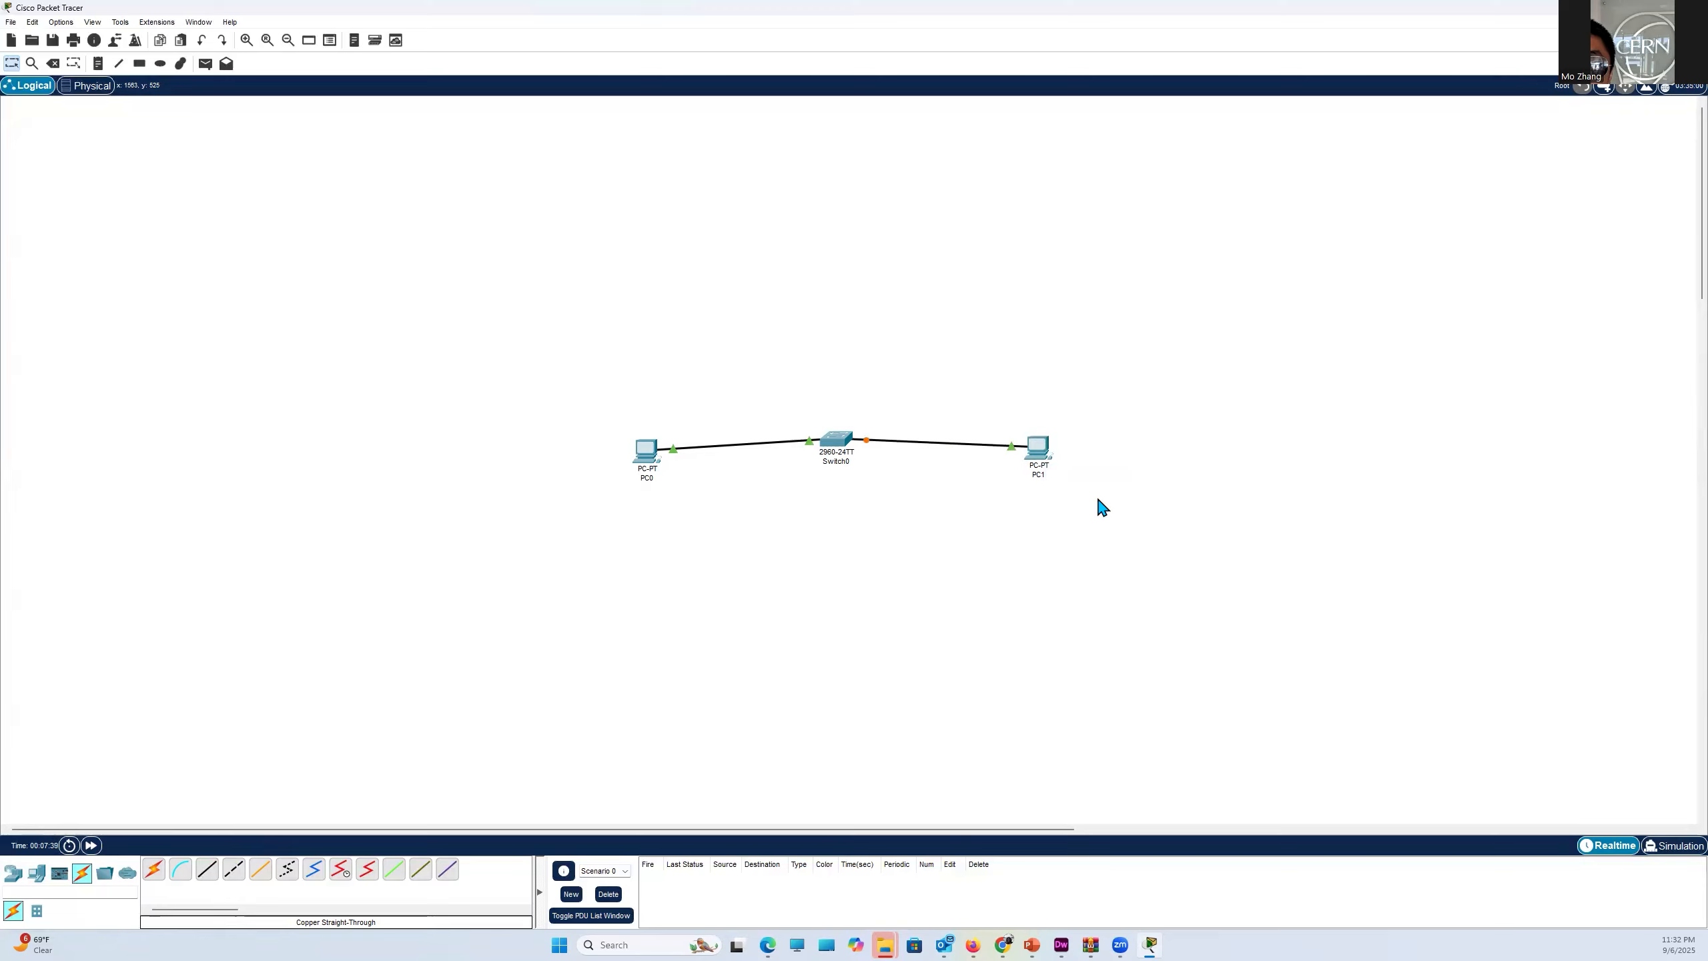
{"action": "left_click", "coordinate": [93, 850]}
- Add a note below PC0 reading "IP: 192.168.1.1" and "Mask: 255.255.255.0" on two lines
{"action": "left_click", "coordinate": [99, 64]}
{"action": "left_click", "coordinate": [621, 515]}
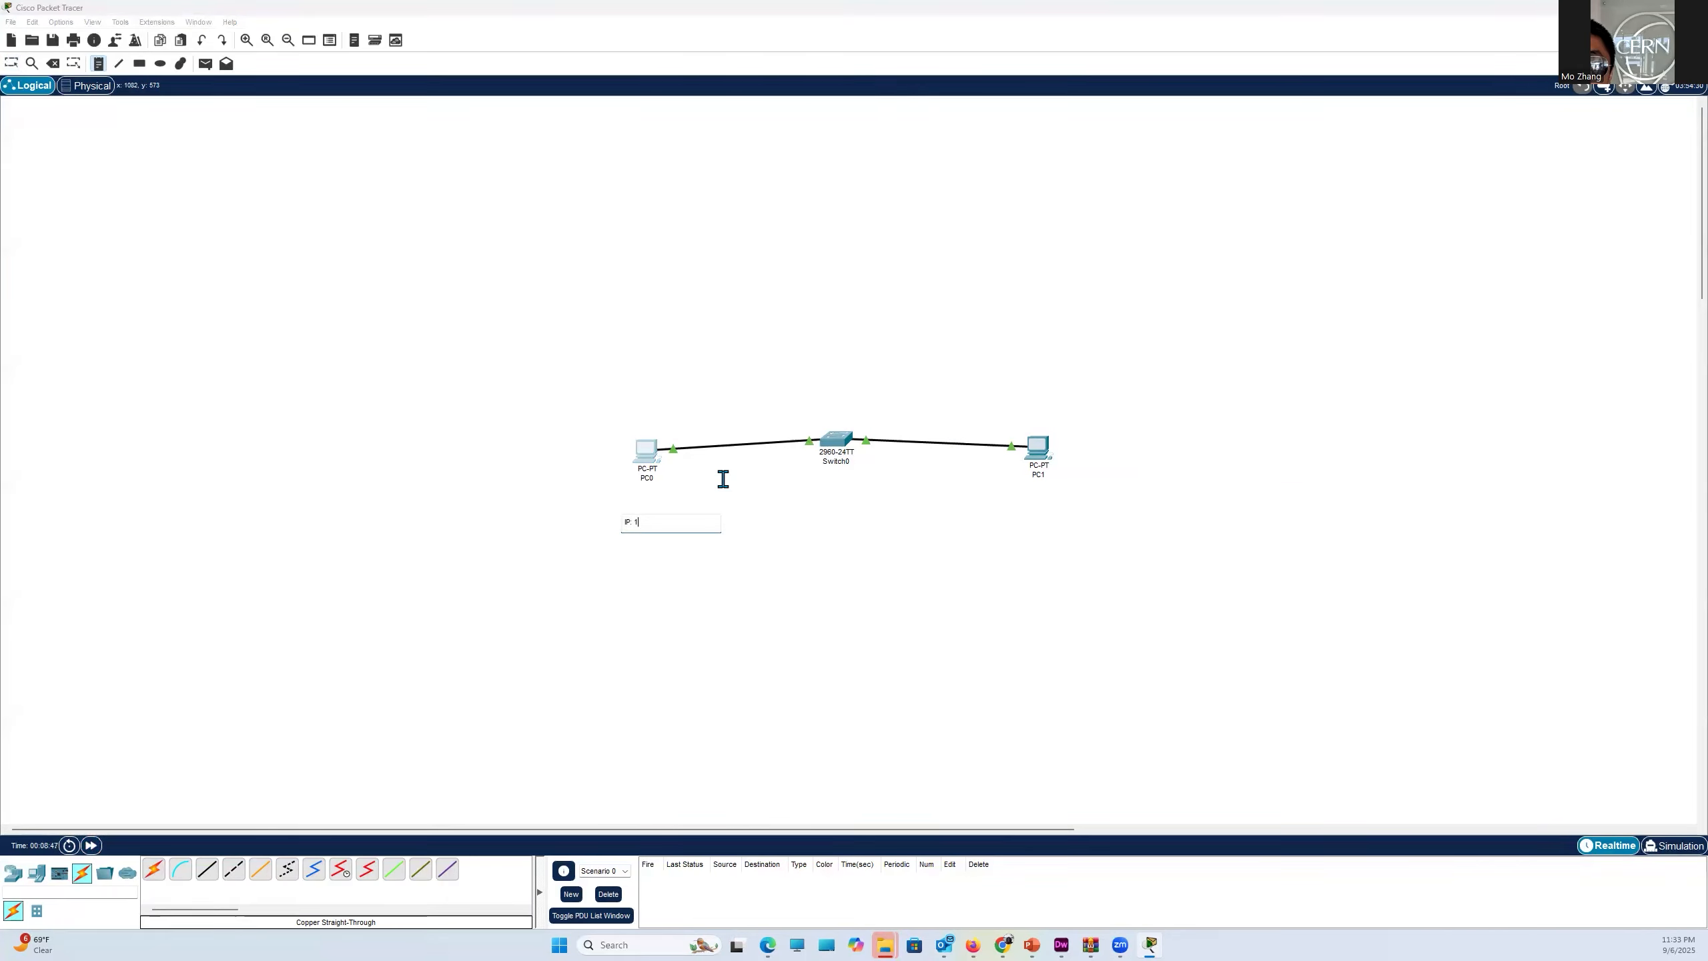
{"action": "type", "text": "IP: 192.1"}
{"action": "key", "text": "Return"}
- Add a note below PC1 reading "IP: 192.168.1.2" and "Mask: 255.255.255.0" on two lines
{"action": "left_click", "coordinate": [1000, 515]}
{"action": "type", "text": "IP: 192.168.1.2"}
{"action": "key", "text": "Return"}
{"action": "type", "text": "Ma"}
{"action": "type", "text": "55.255.255."}
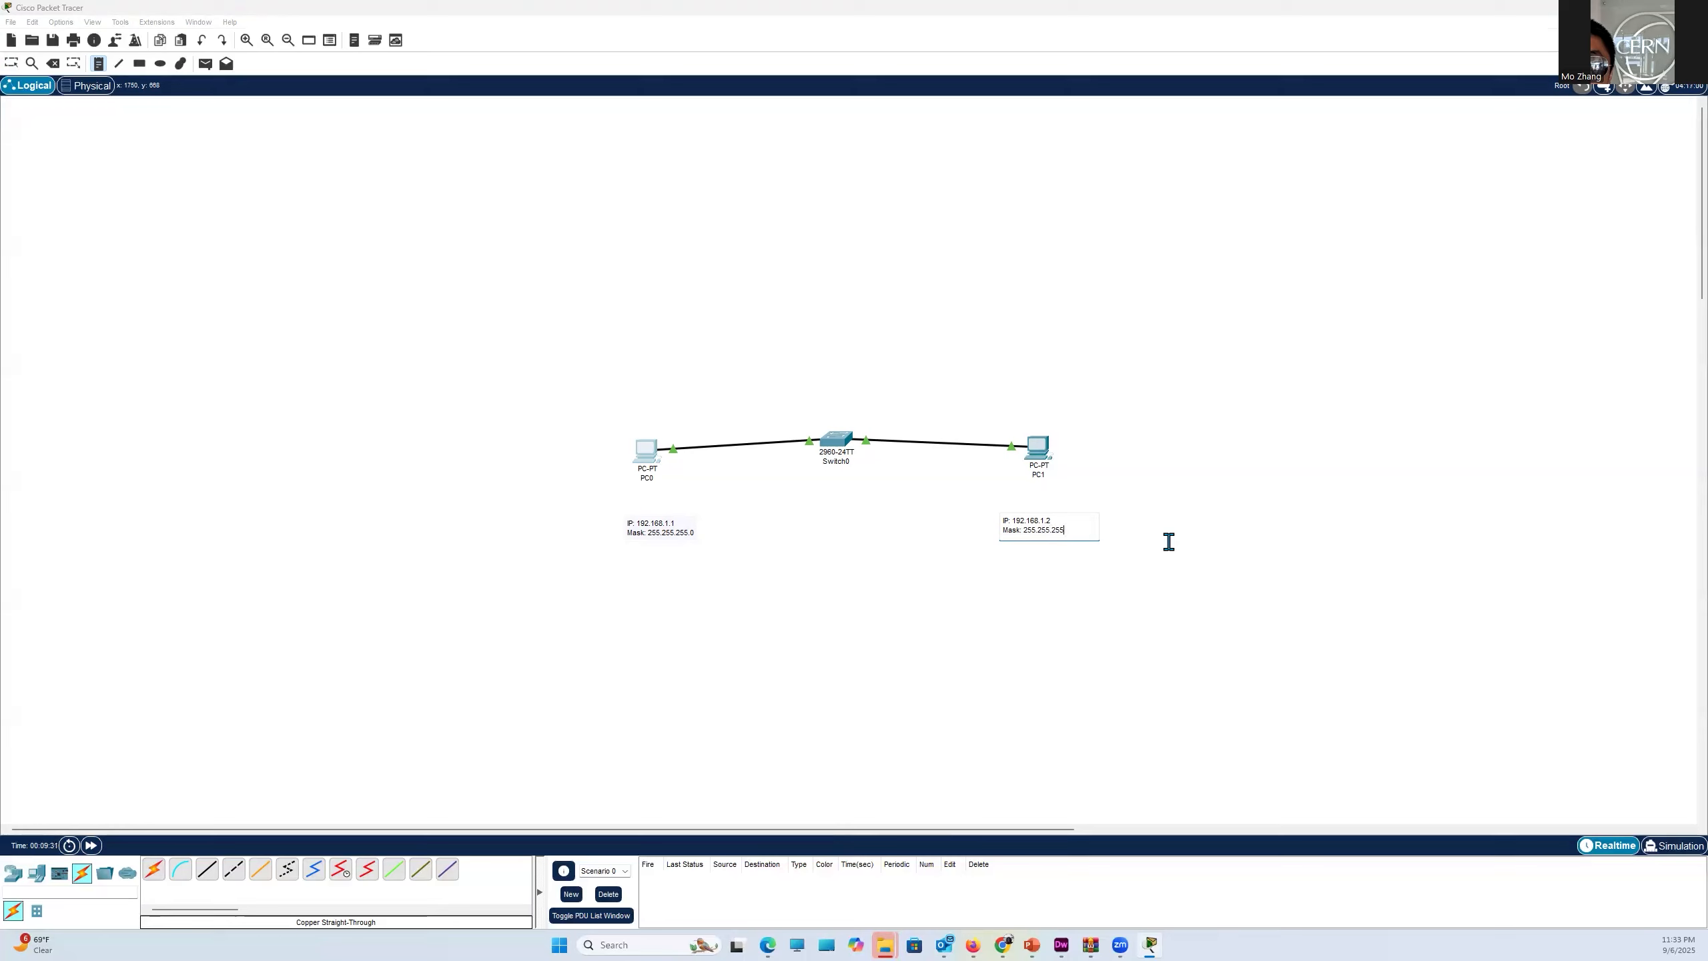
{"action": "left_click", "coordinate": [1168, 541]}
{"action": "key", "text": "Escape"}
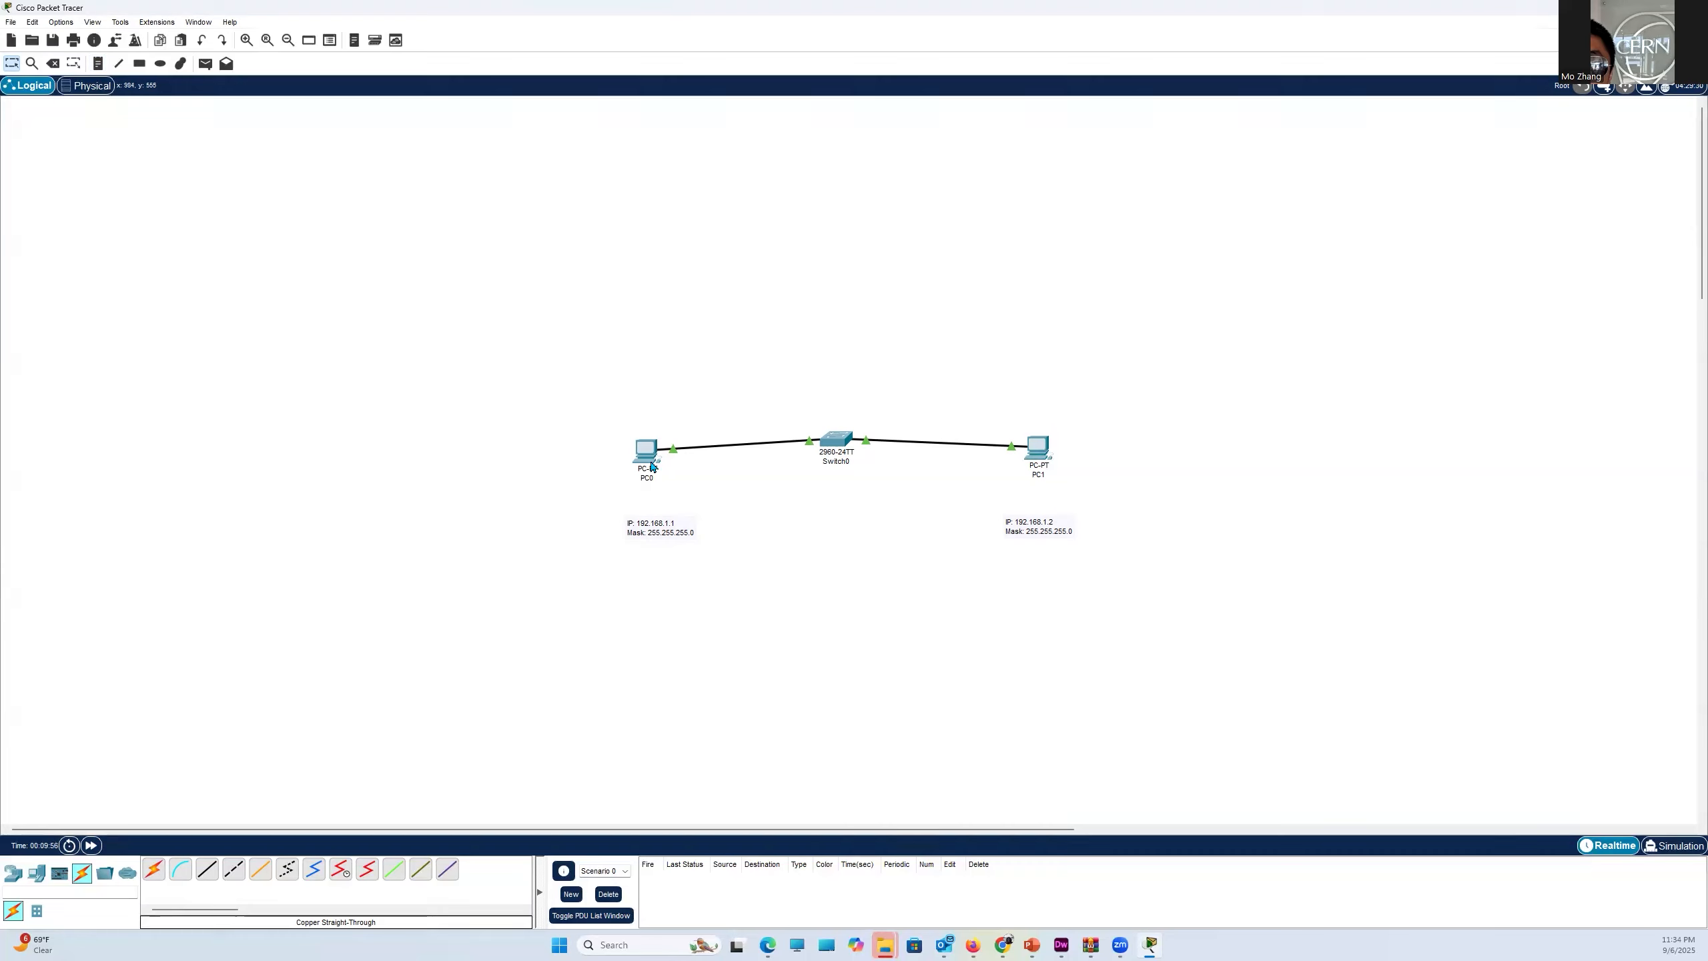
- Give PC0 the static IPv4 address 192.168.1.1 and fill in its default subnet mask
{"action": "left_click", "coordinate": [645, 458]}
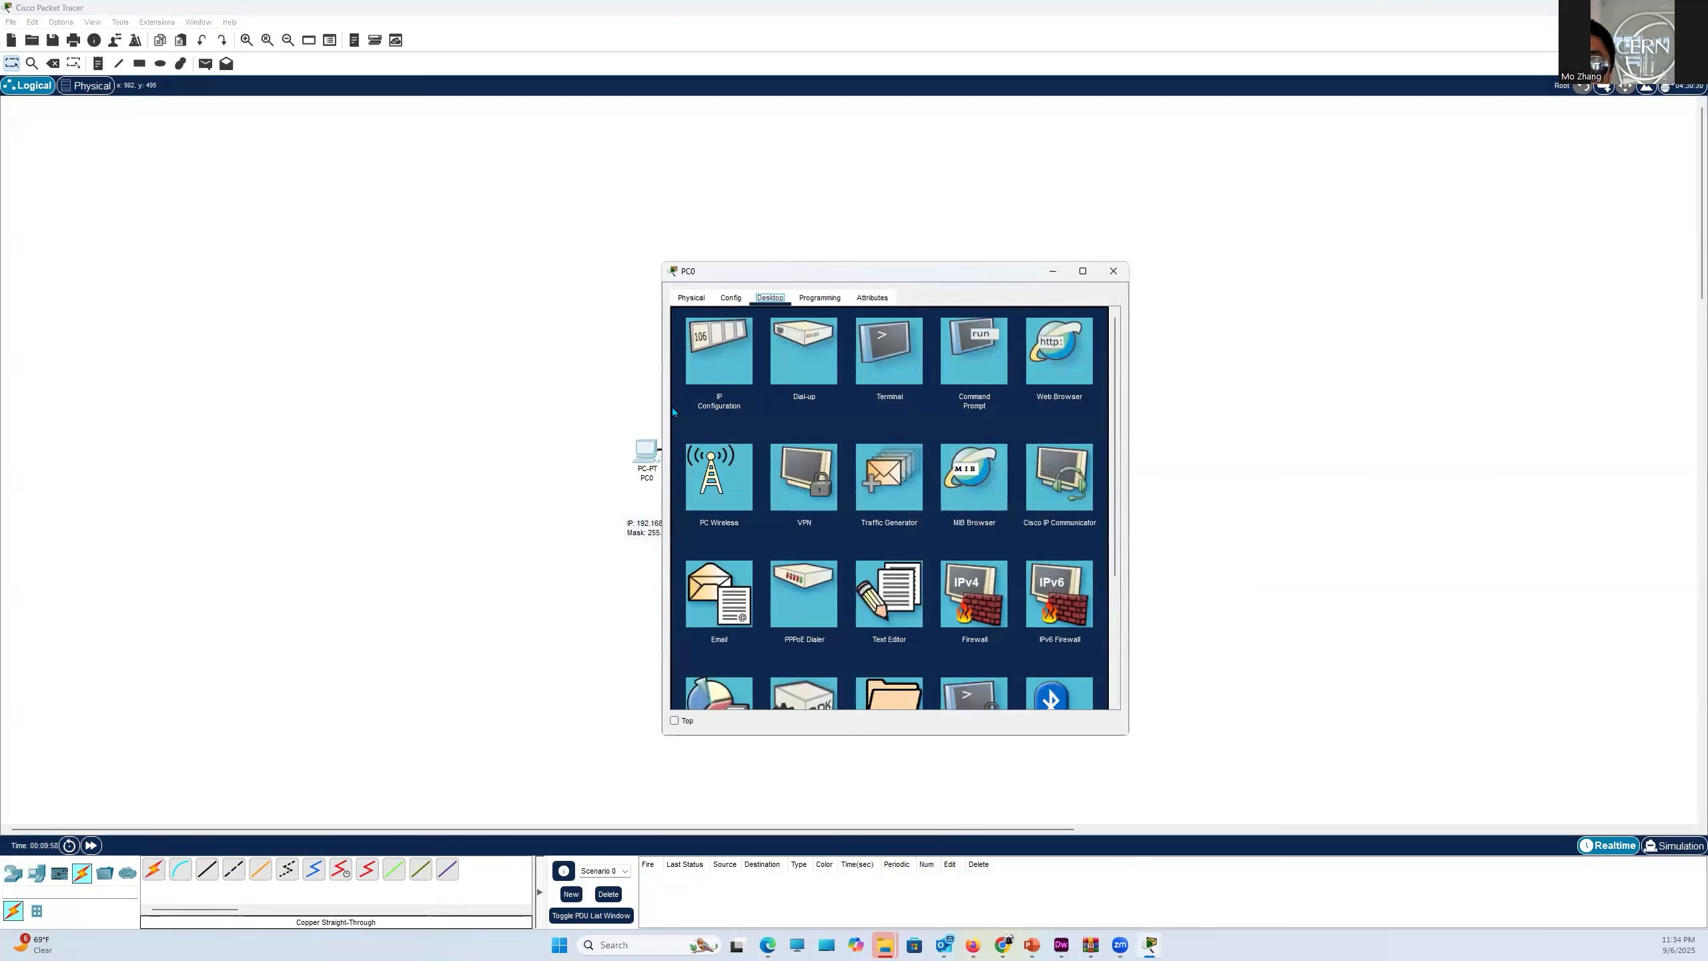
{"action": "left_click", "coordinate": [721, 354]}
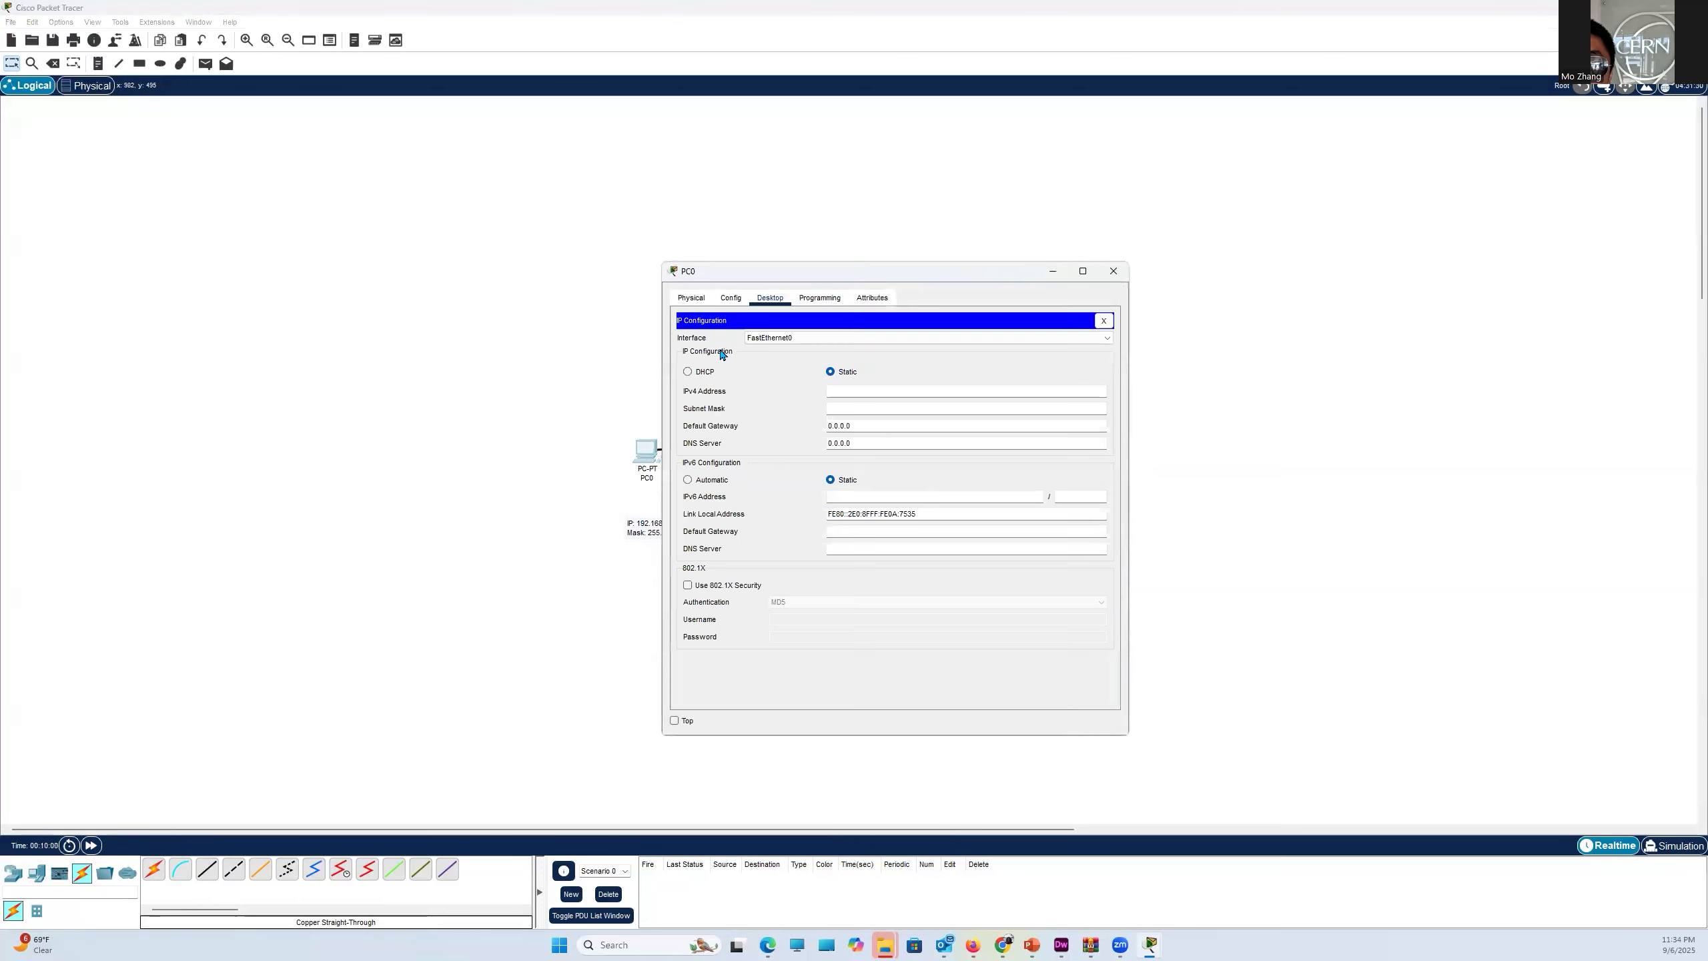
{"action": "left_click_drag", "start_coordinate": [754, 271], "coordinate": [904, 310]}
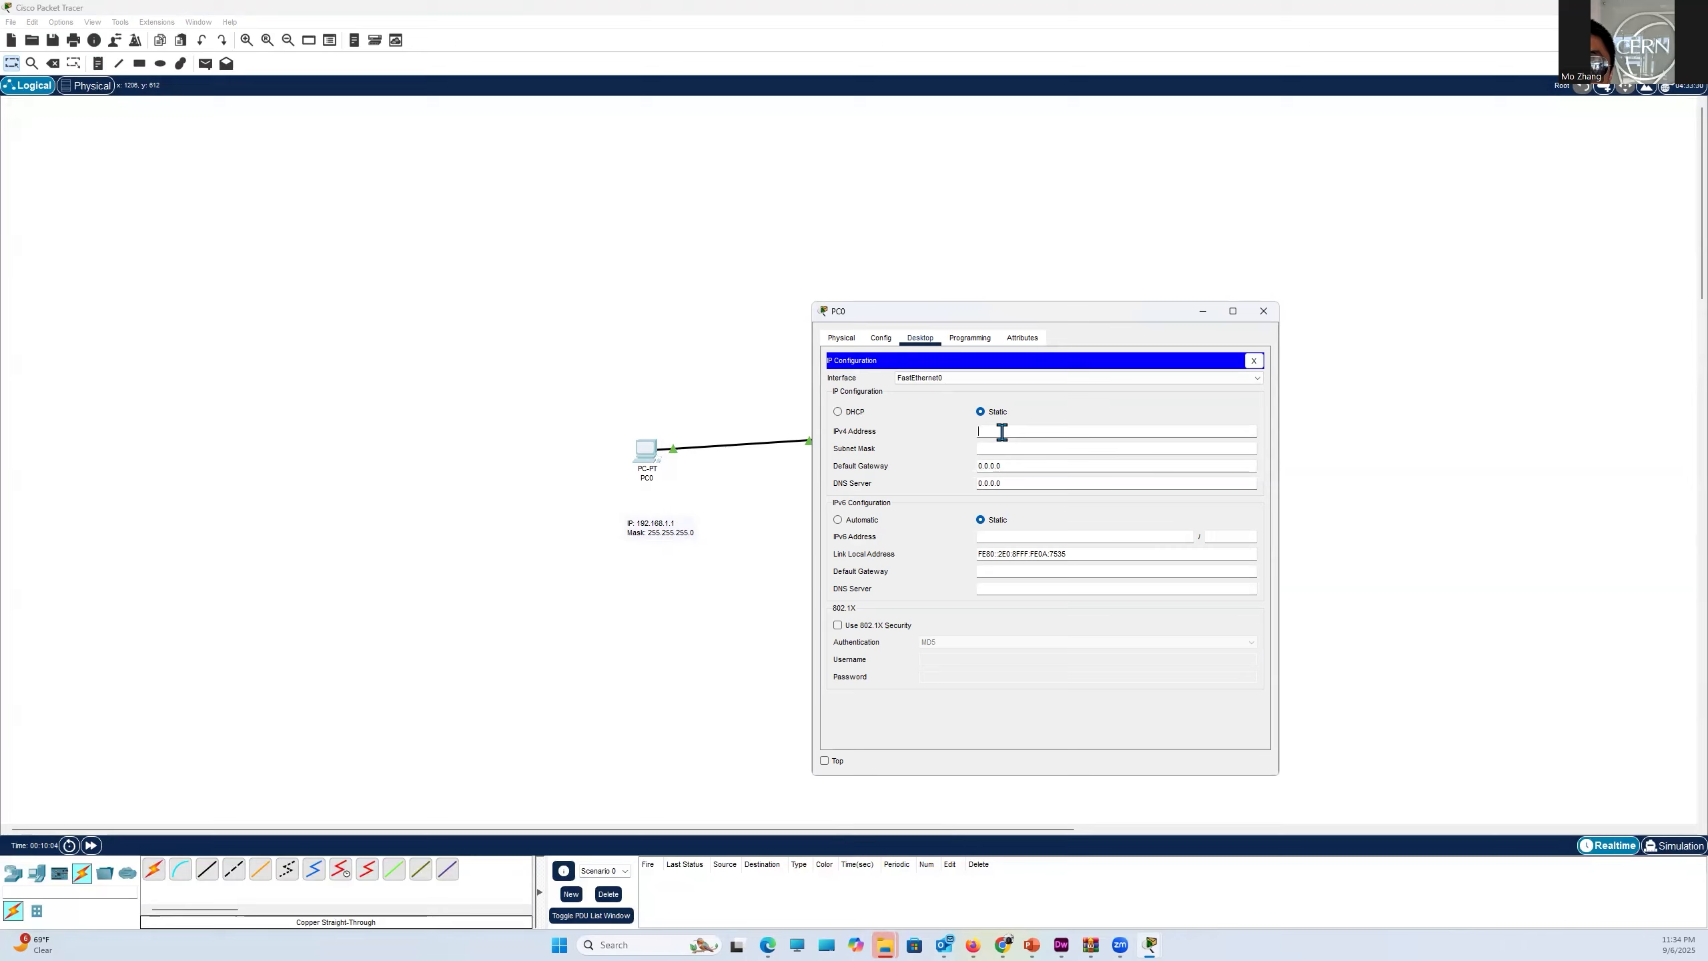
{"action": "type", "text": "192.168.1.1"}
{"action": "left_click", "coordinate": [1009, 448]}
{"action": "left_click", "coordinate": [1262, 312]}
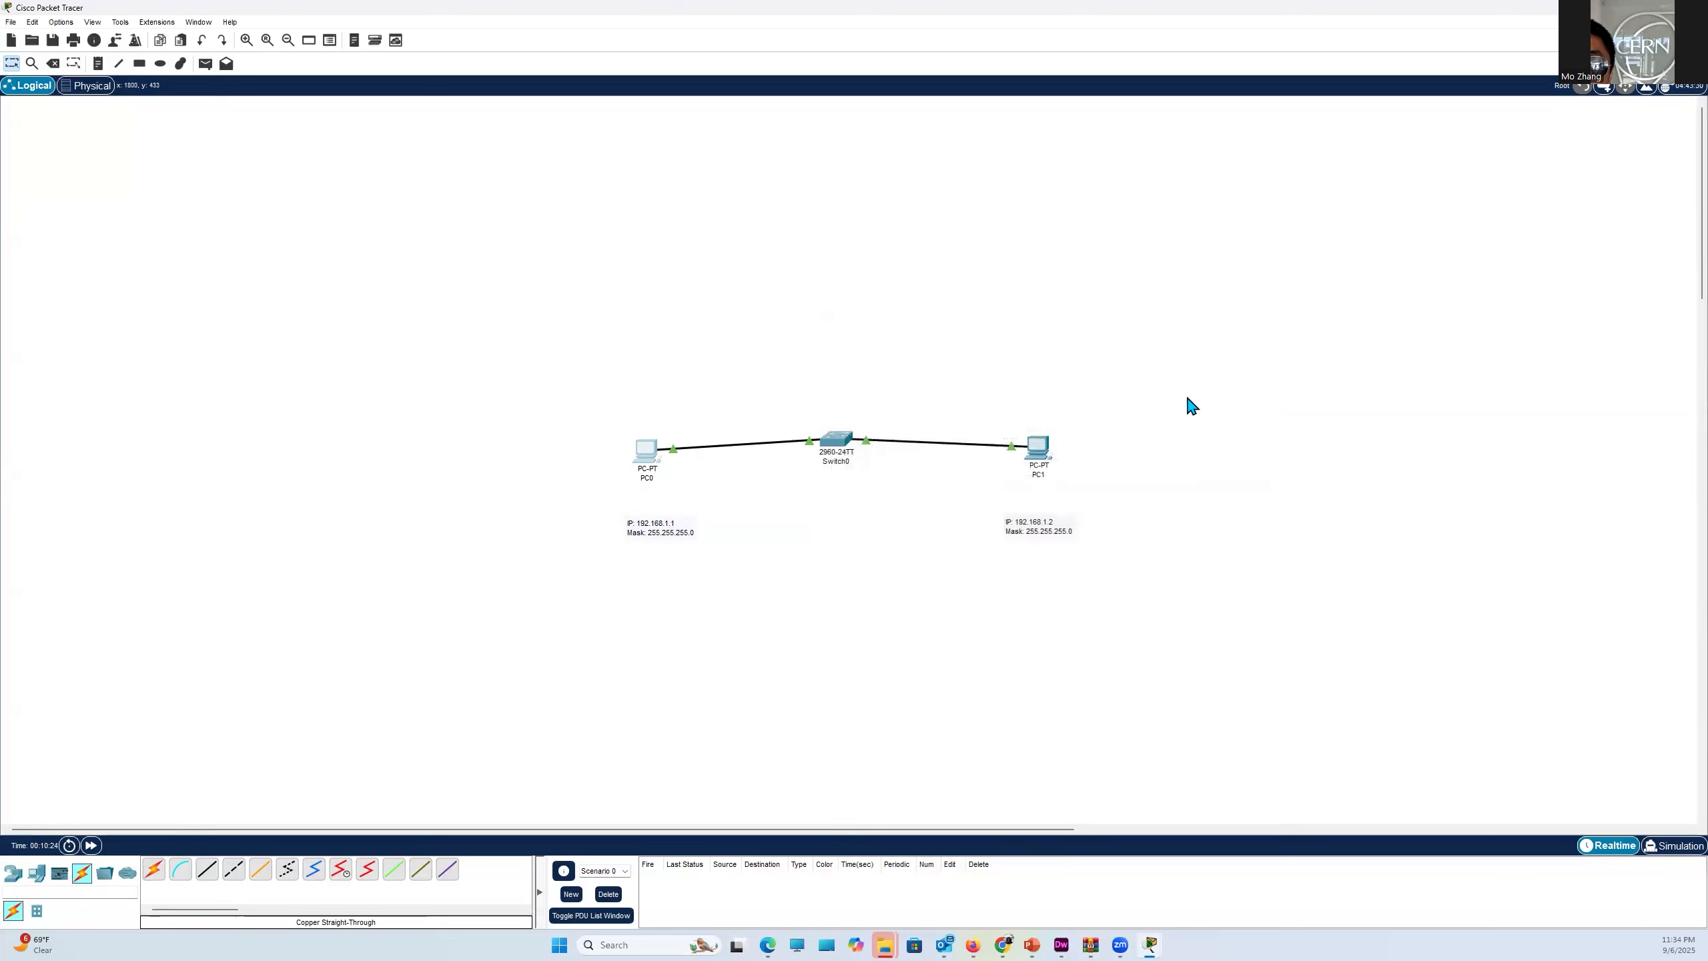
- Give PC1 the static IPv4 address 192.168.1.2 with subnet mask 255.255.255.0
{"action": "left_click", "coordinate": [1041, 447]}
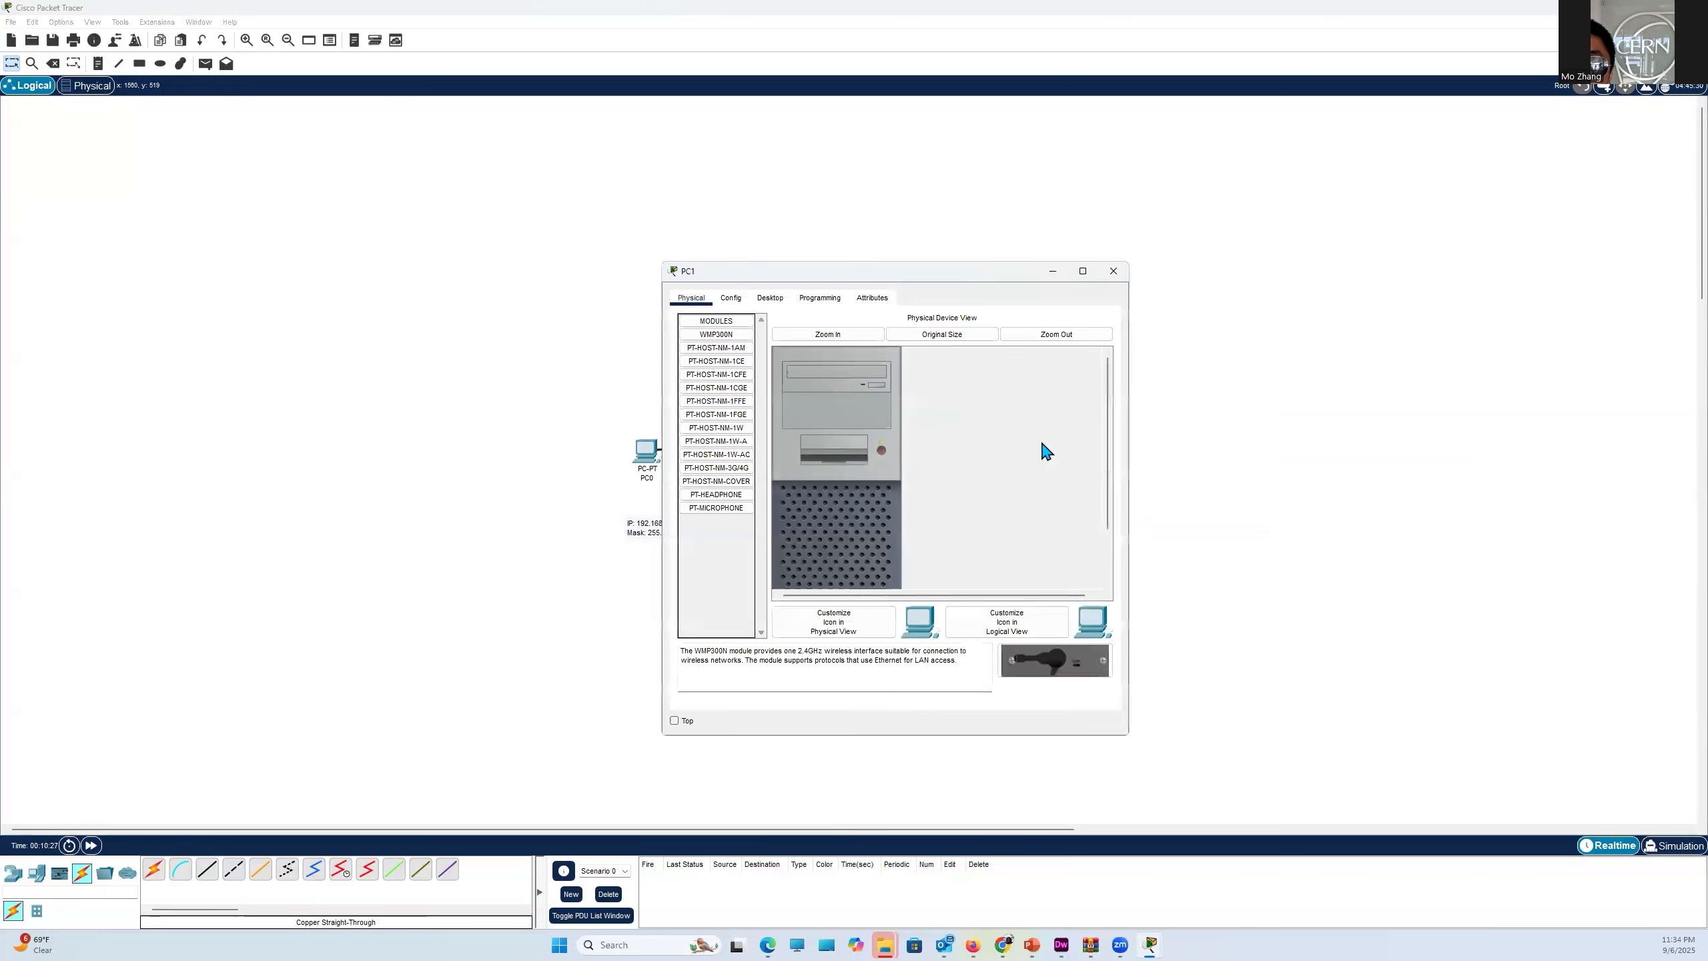
{"action": "left_click", "coordinate": [769, 298]}
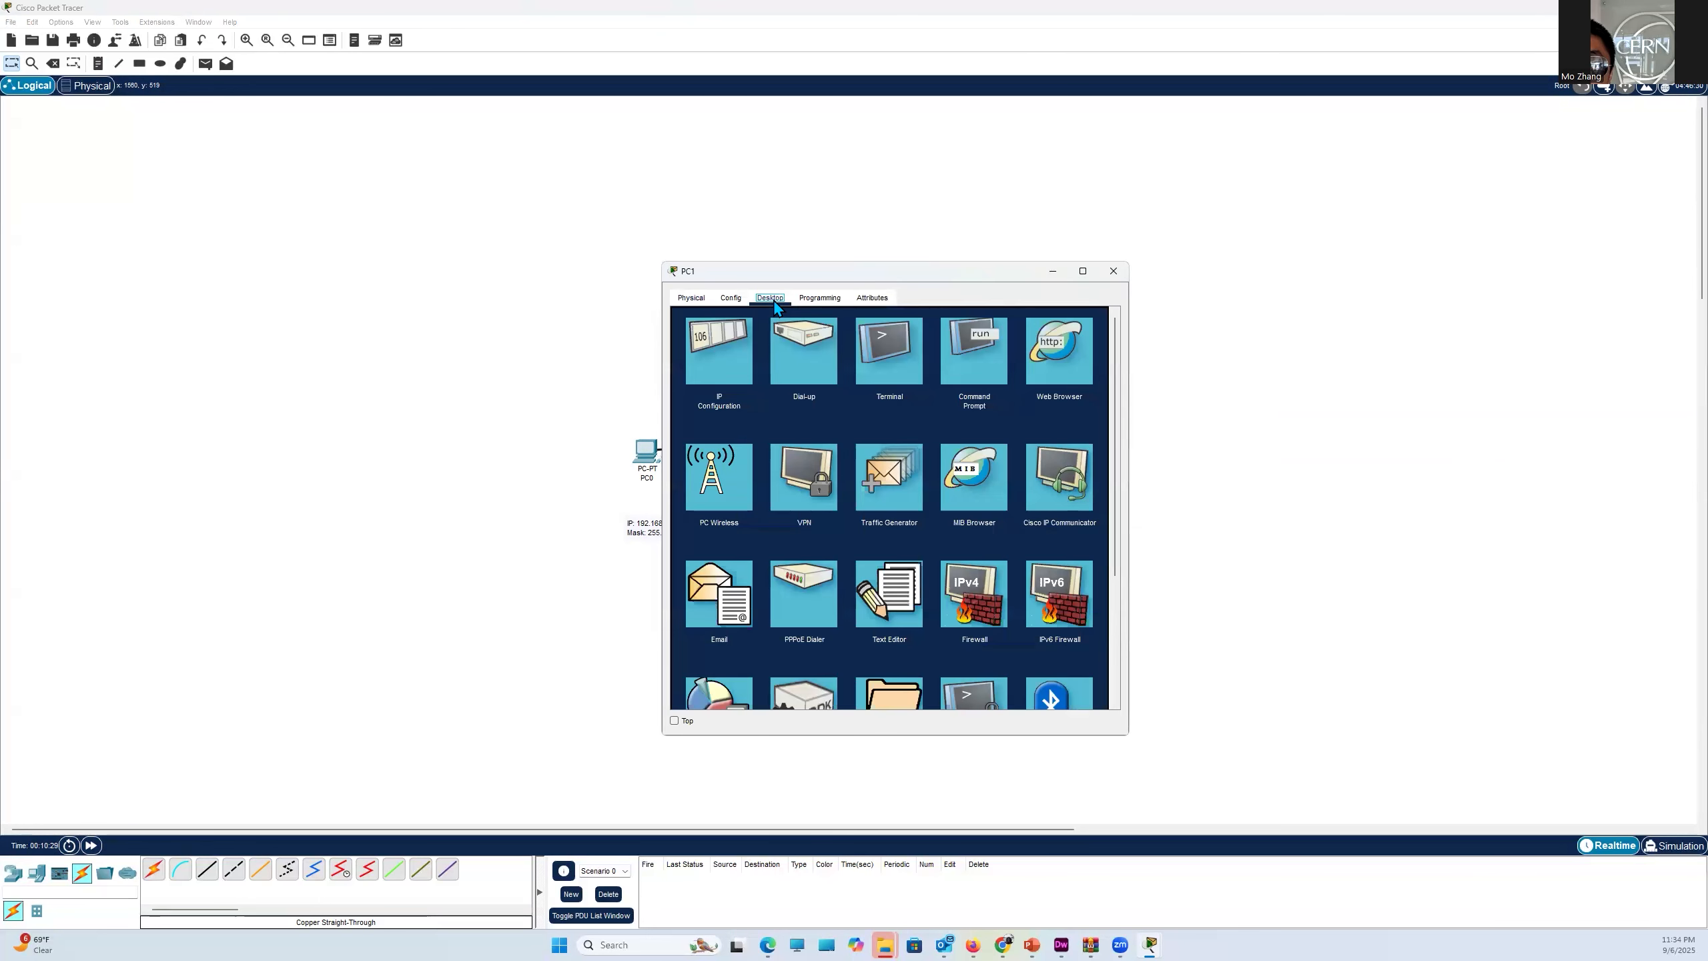
{"action": "left_click", "coordinate": [717, 365]}
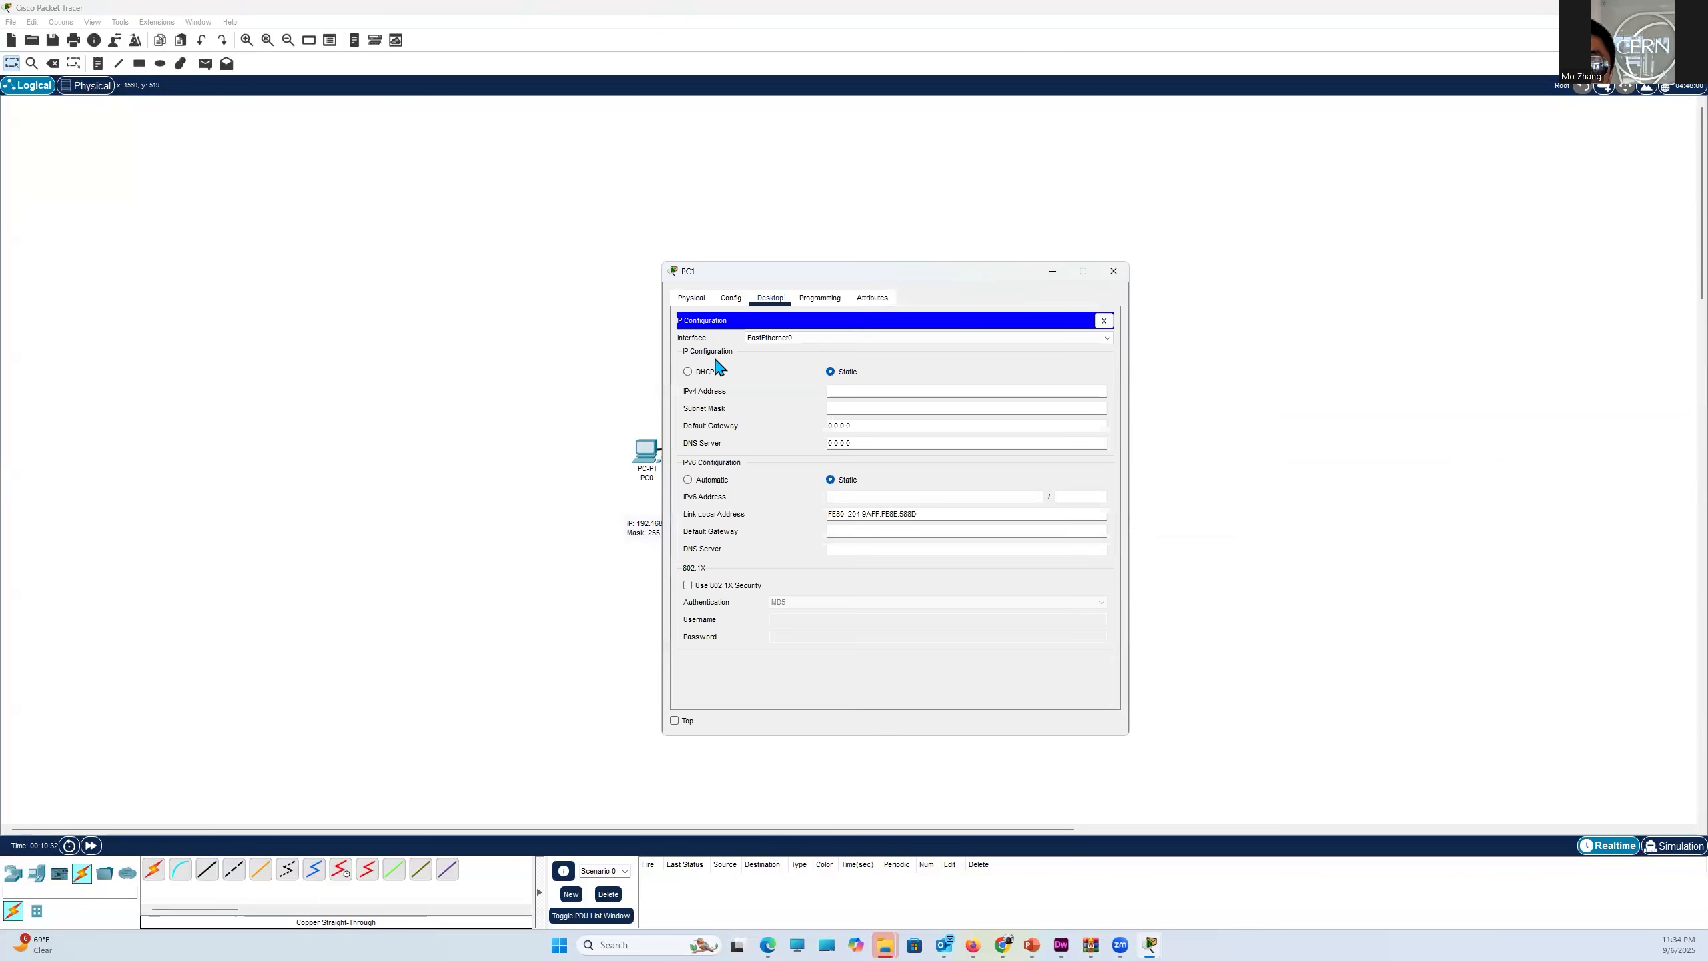
{"action": "left_click", "coordinate": [851, 395]}
{"action": "type", "text": "192.168.1.2"}
{"action": "left_click", "coordinate": [859, 408]}
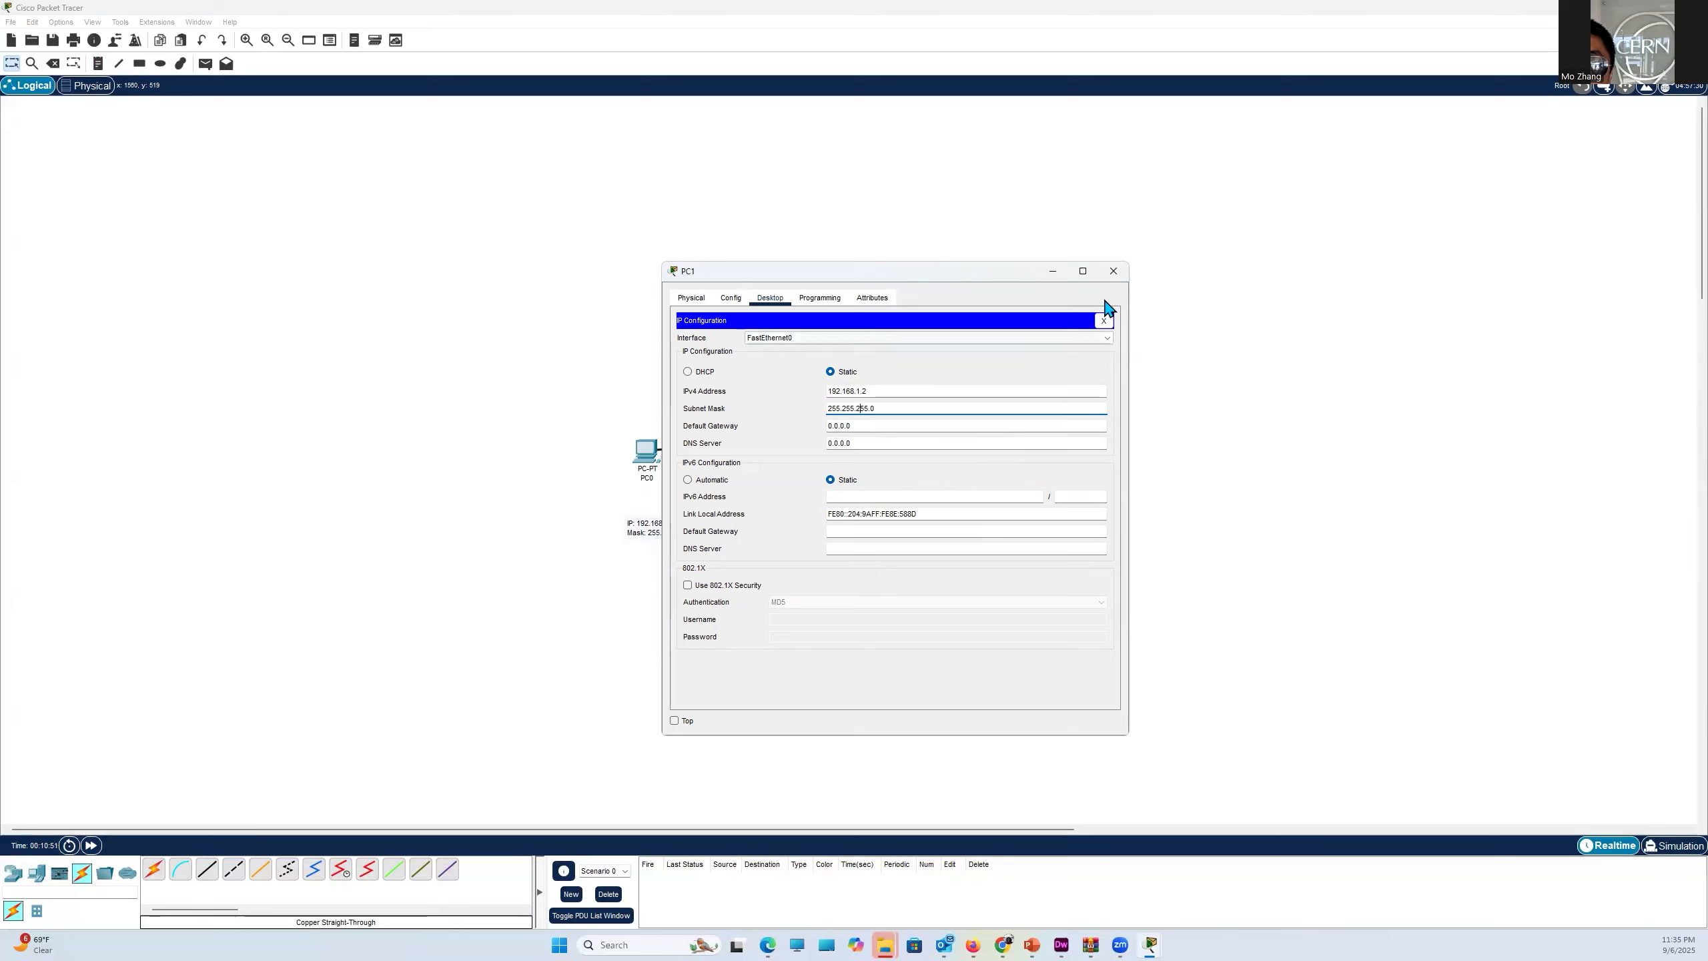
{"action": "left_click", "coordinate": [1113, 270]}
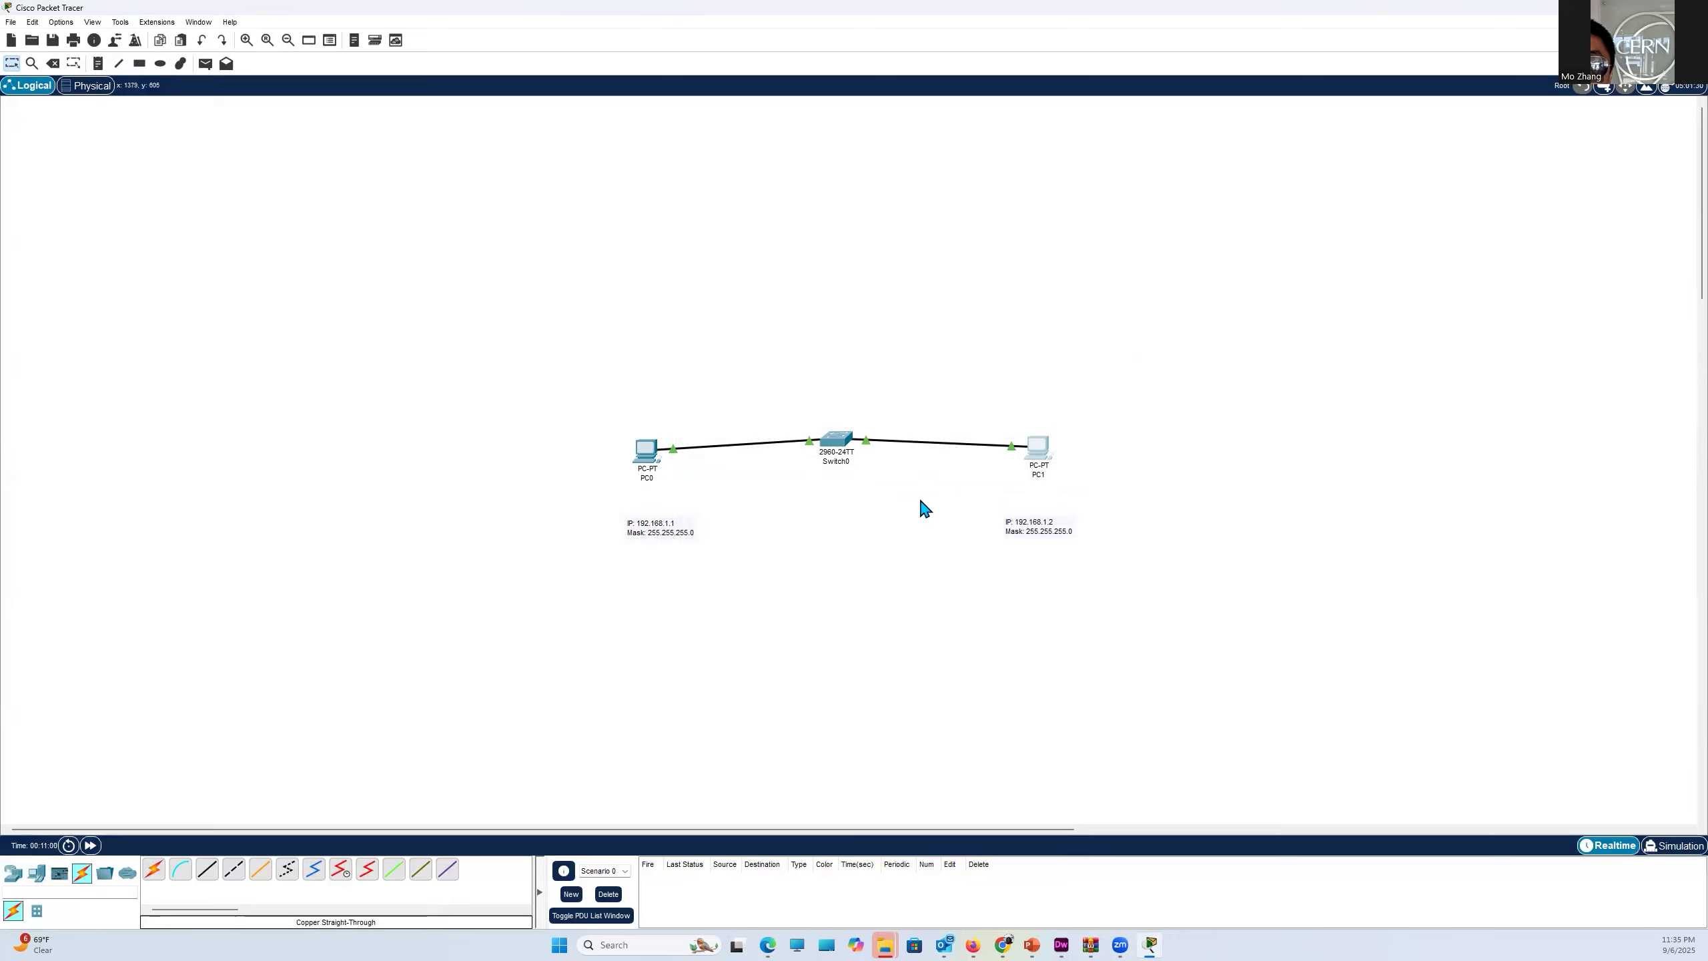
- Test connectivity from PC0 by running ping 192.168.1.2 in its Command Prompt, and close PC0's window
{"action": "left_click", "coordinate": [644, 454]}
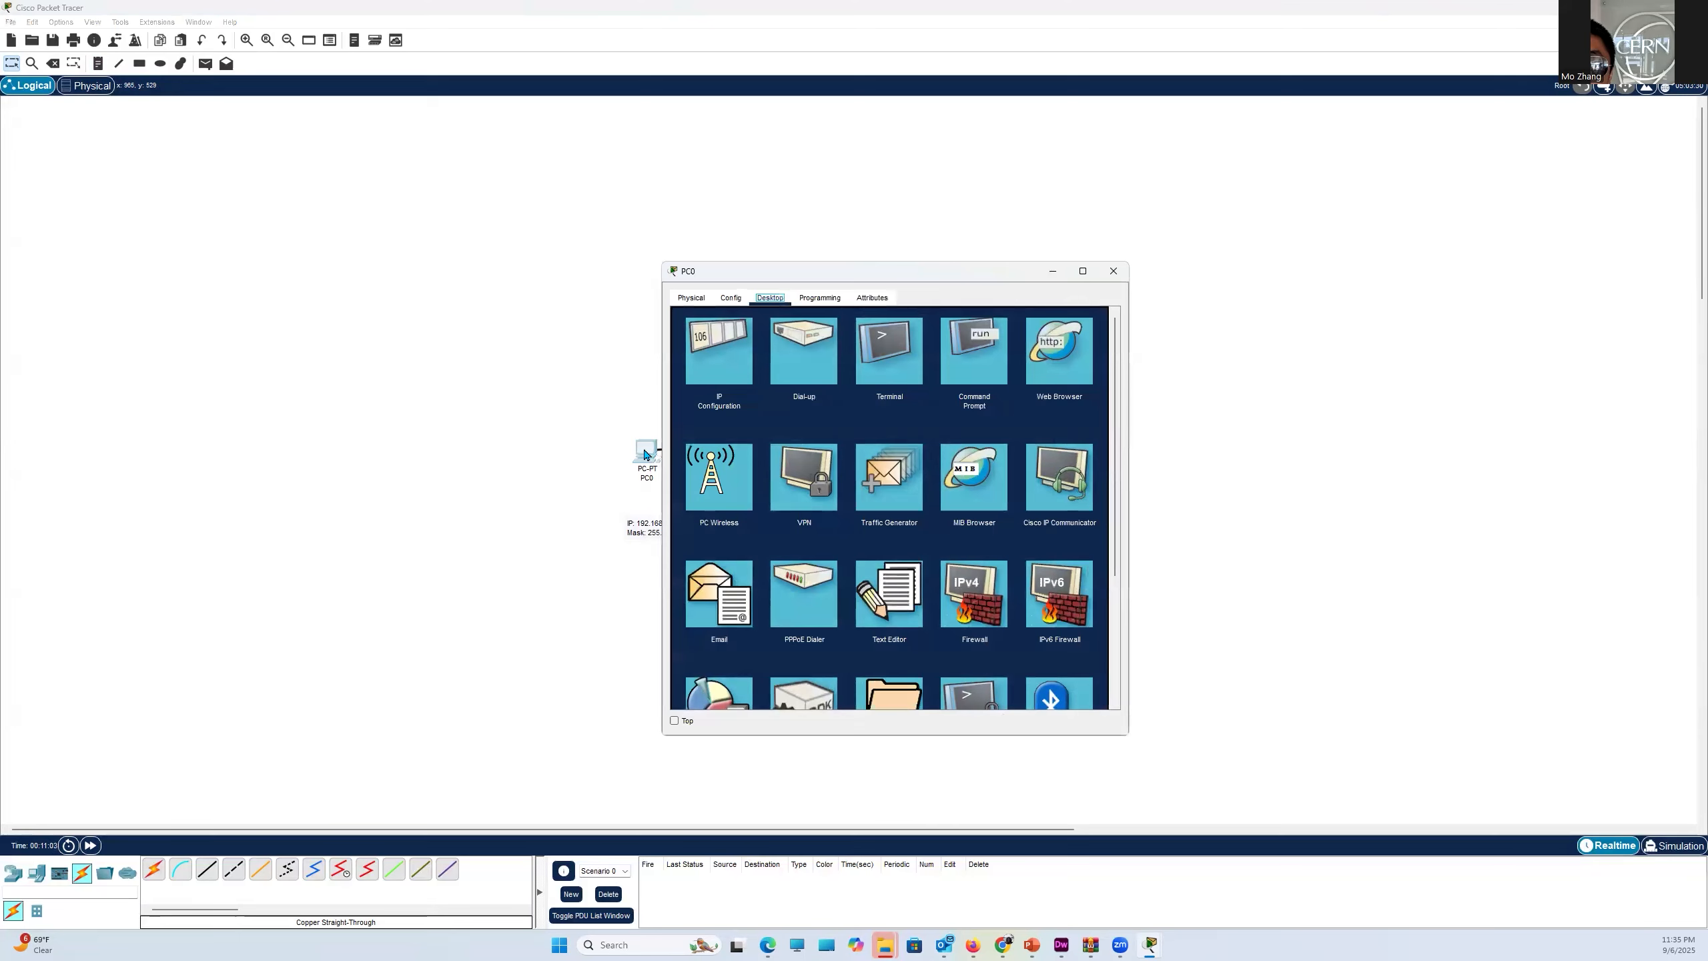
{"action": "left_click", "coordinate": [986, 371]}
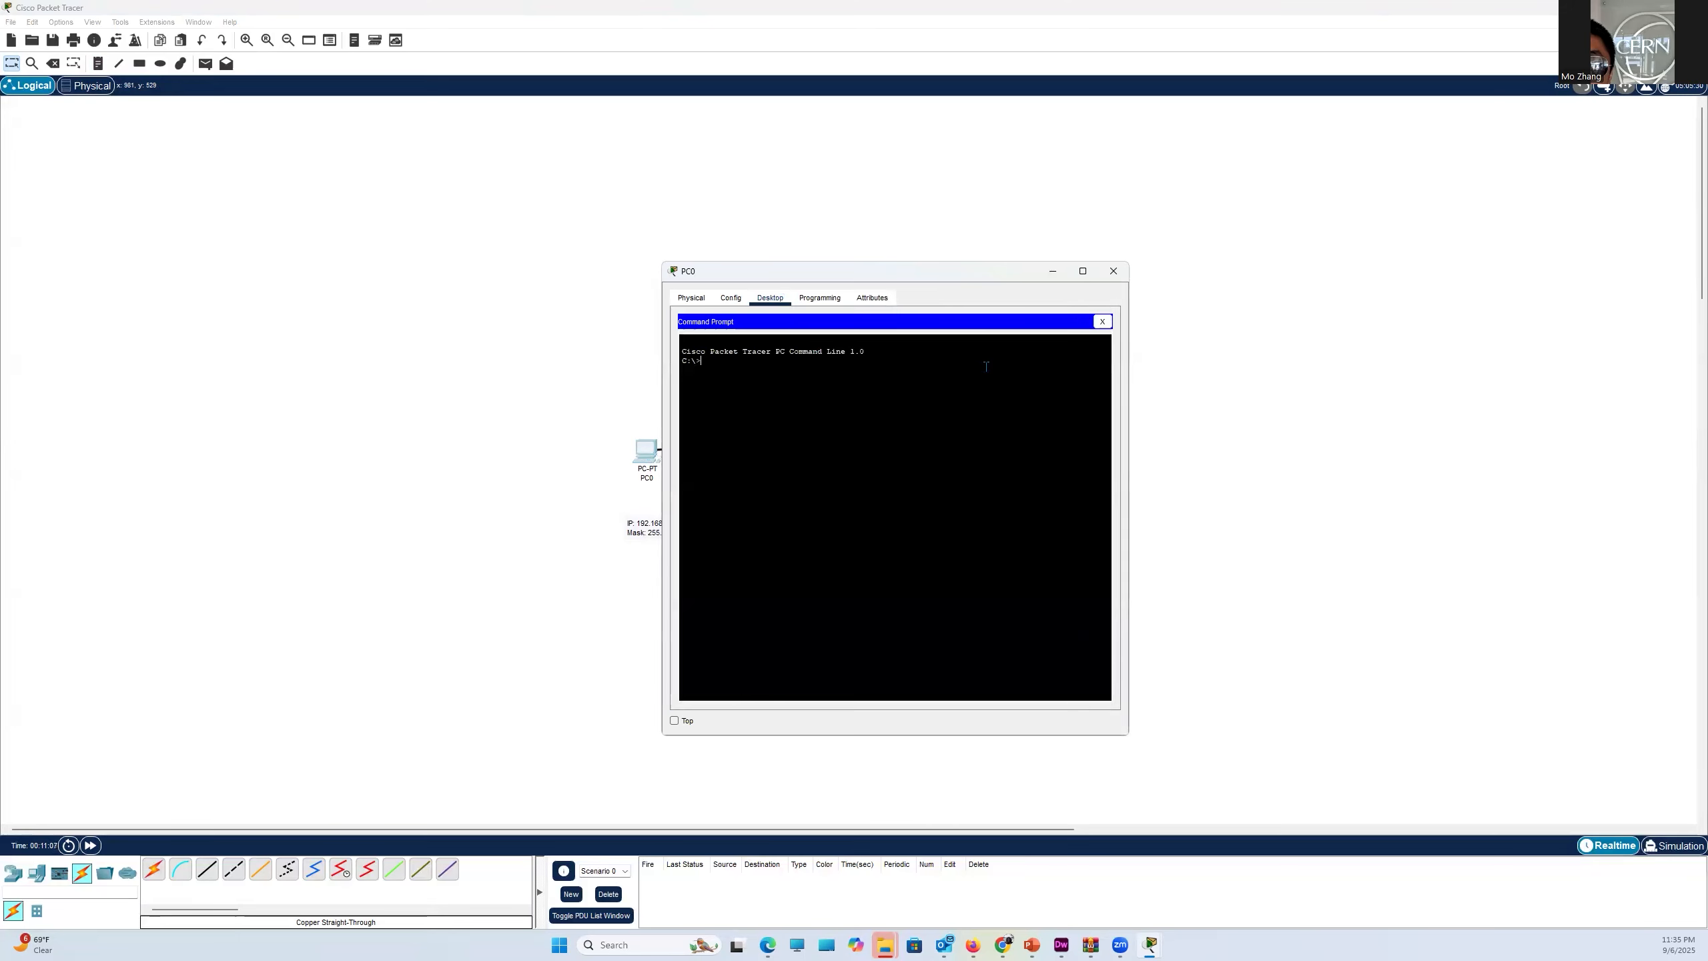
{"action": "type", "text": "ping"}
{"action": "left_click_drag", "start_coordinate": [944, 274], "coordinate": [718, 313]}
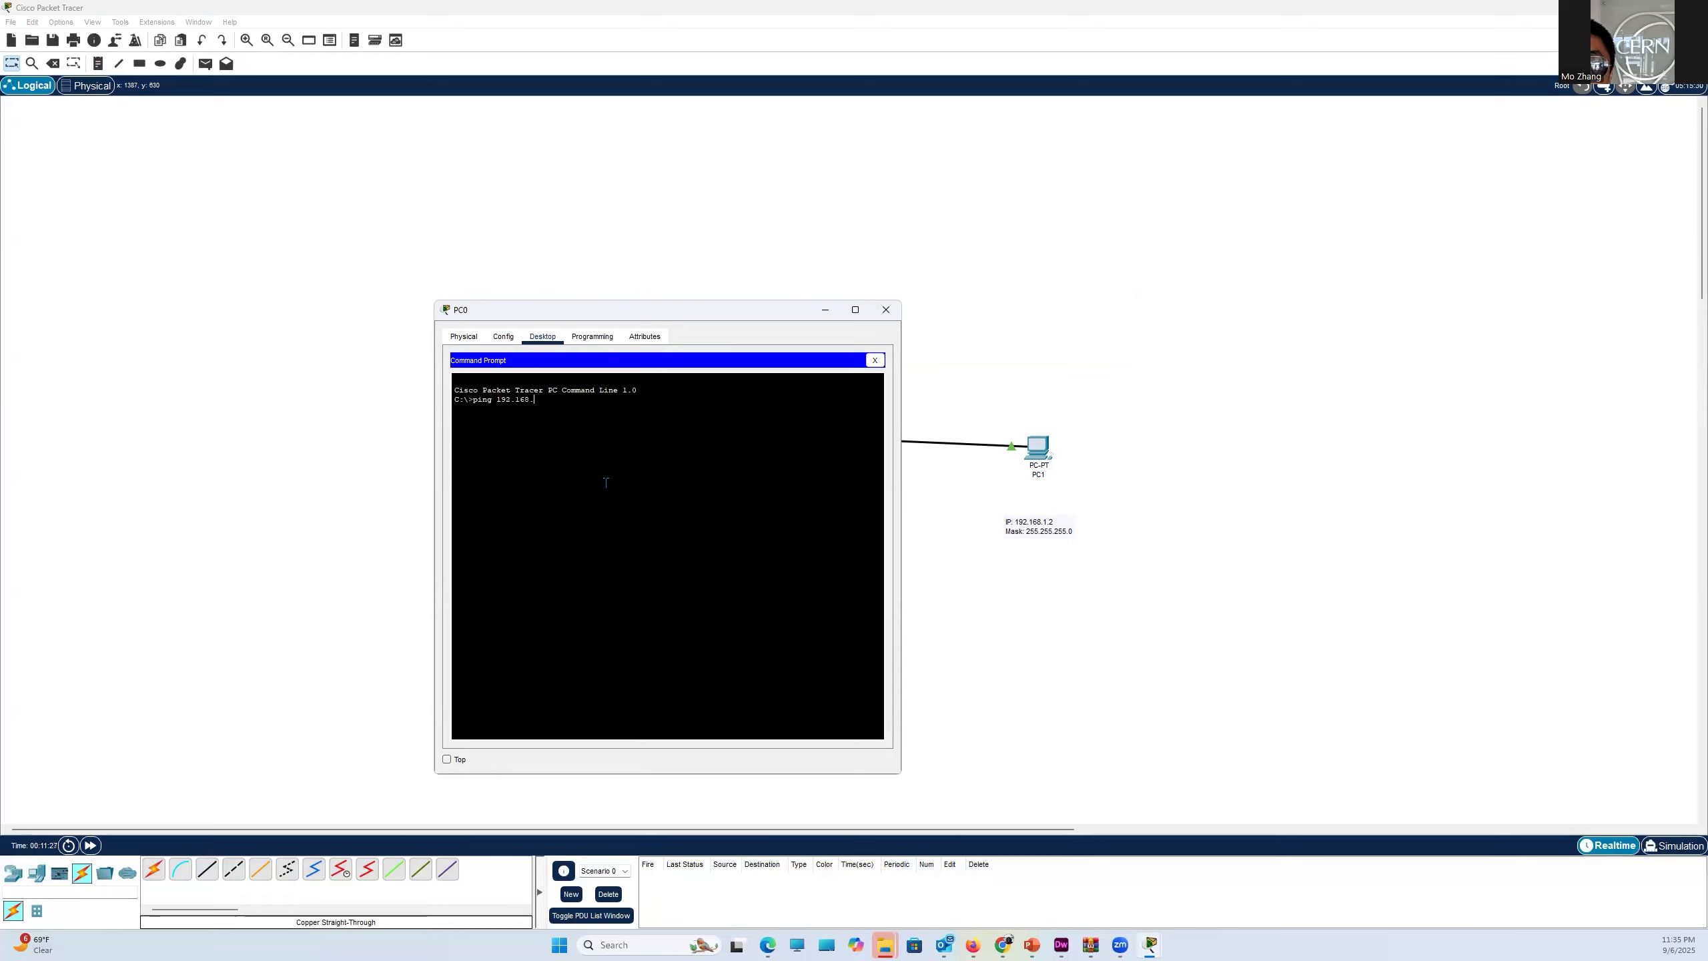
{"action": "type", "text": "2"}
{"action": "key", "text": "Return"}
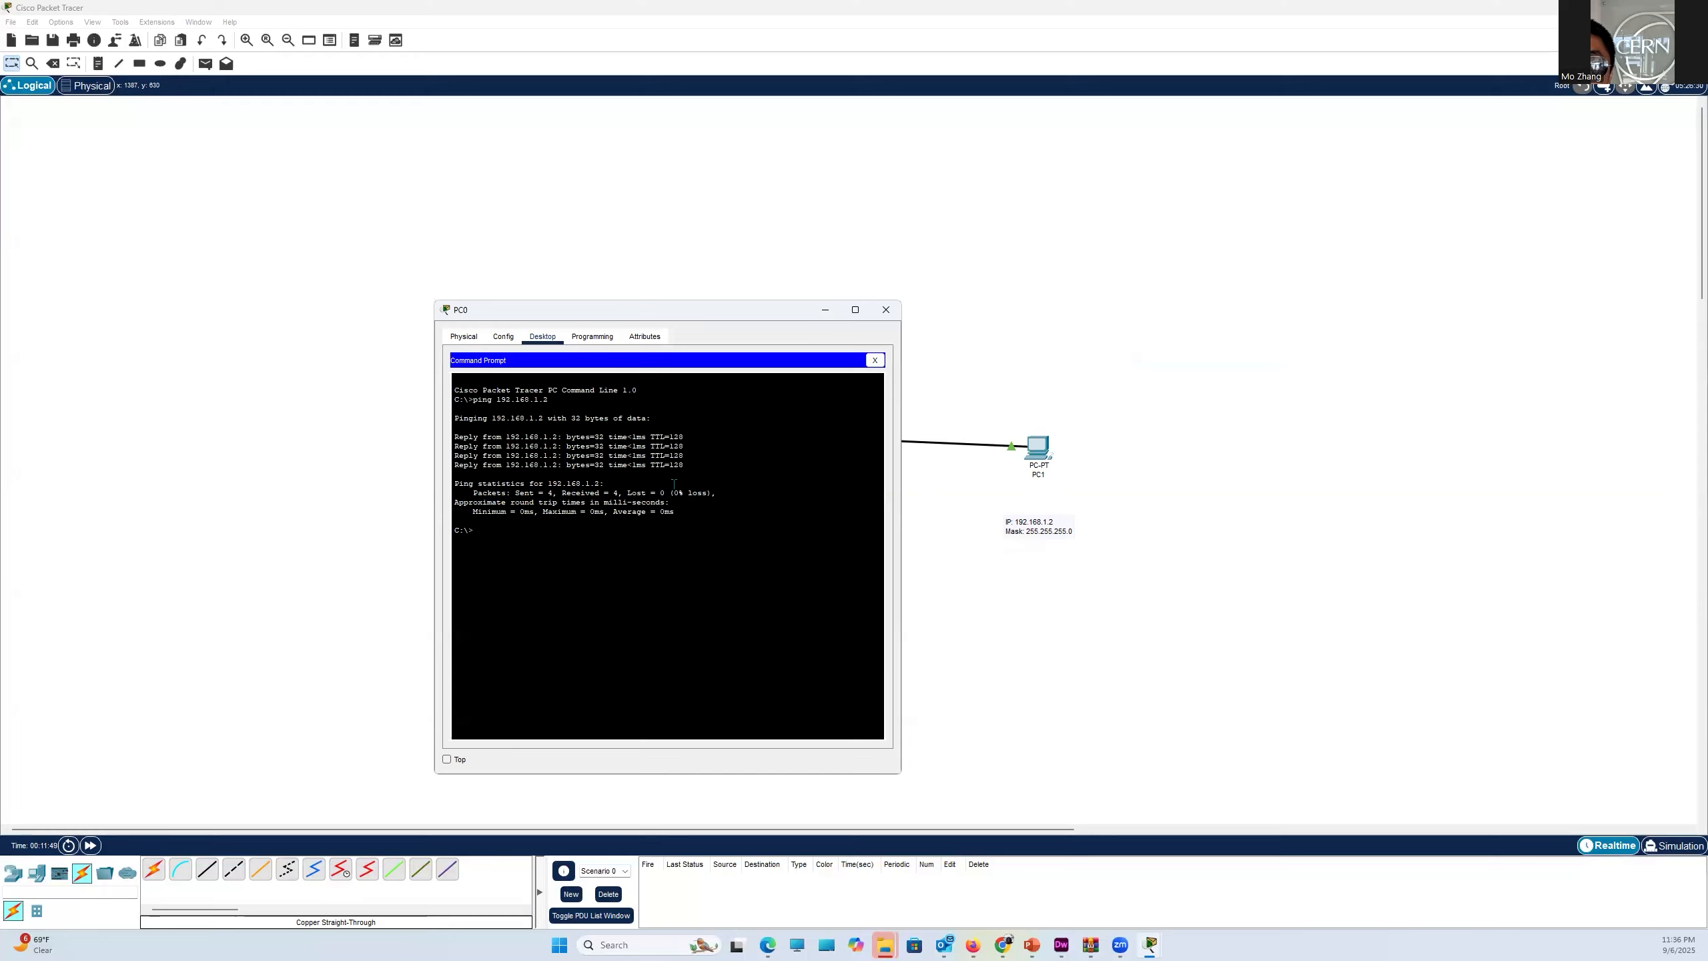
{"action": "left_click_drag", "start_coordinate": [674, 492], "coordinate": [704, 492]}
{"action": "left_click", "coordinate": [884, 309]}
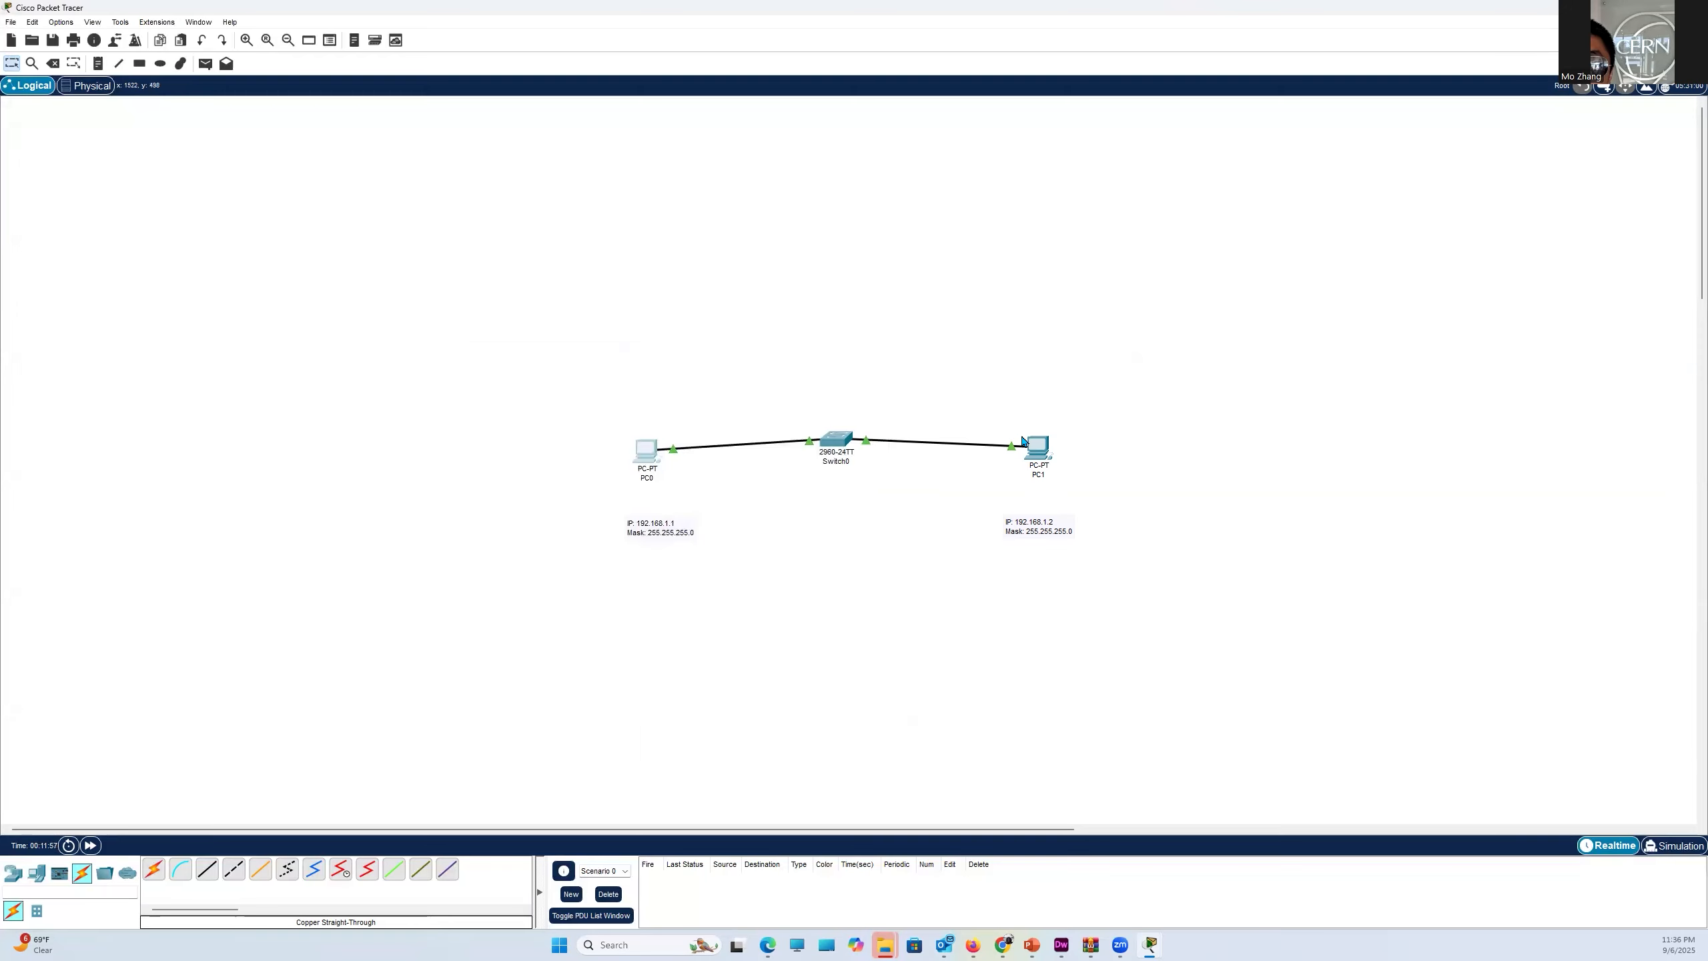
- Test connectivity from PC1 by running ping 192.168.1.1 in its Command Prompt, and close PC1's window
{"action": "left_click", "coordinate": [1042, 455]}
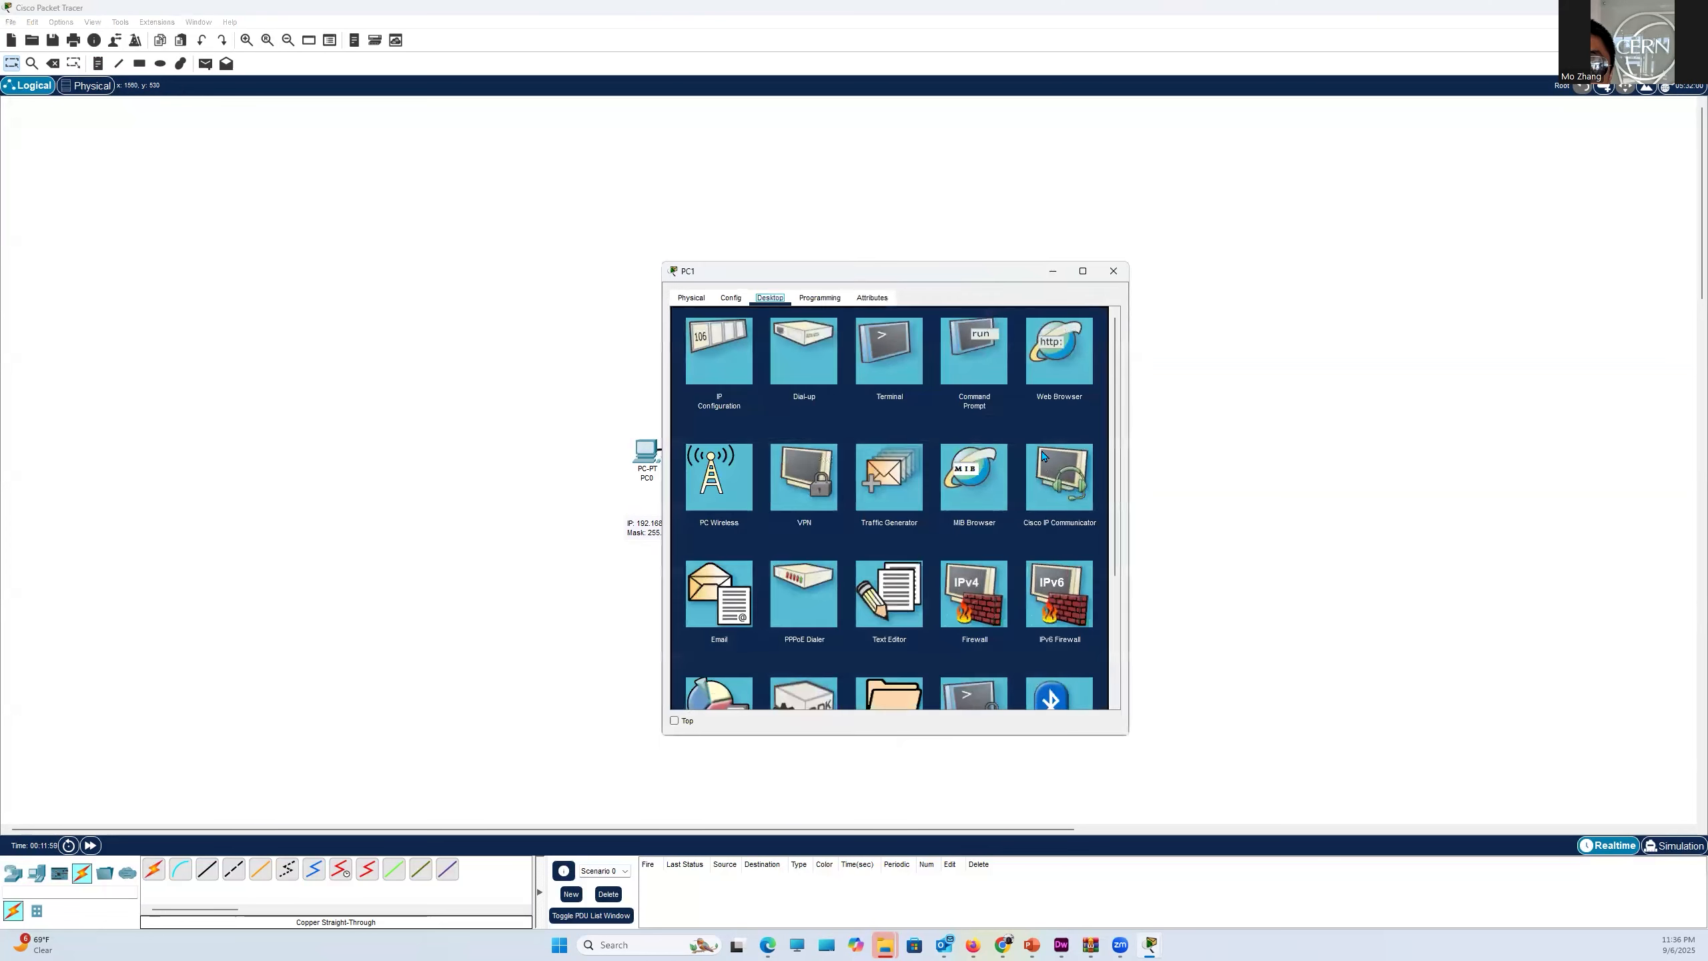
{"action": "left_click", "coordinate": [987, 365]}
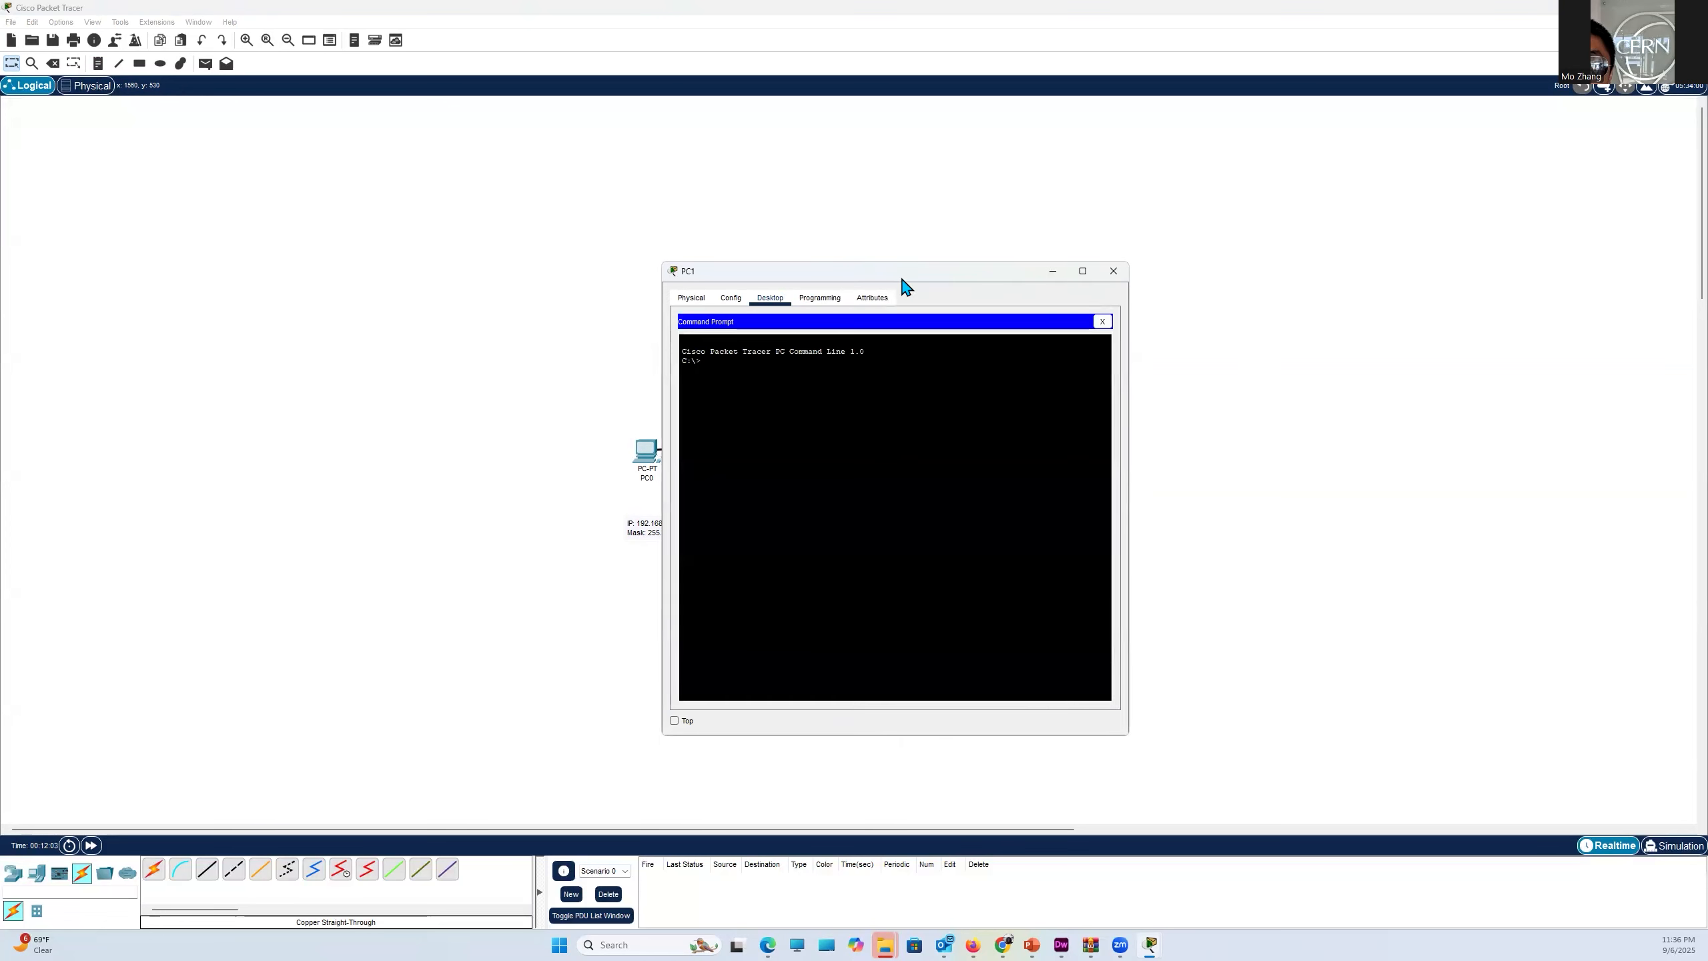
{"action": "left_click_drag", "start_coordinate": [911, 282], "coordinate": [1328, 311]}
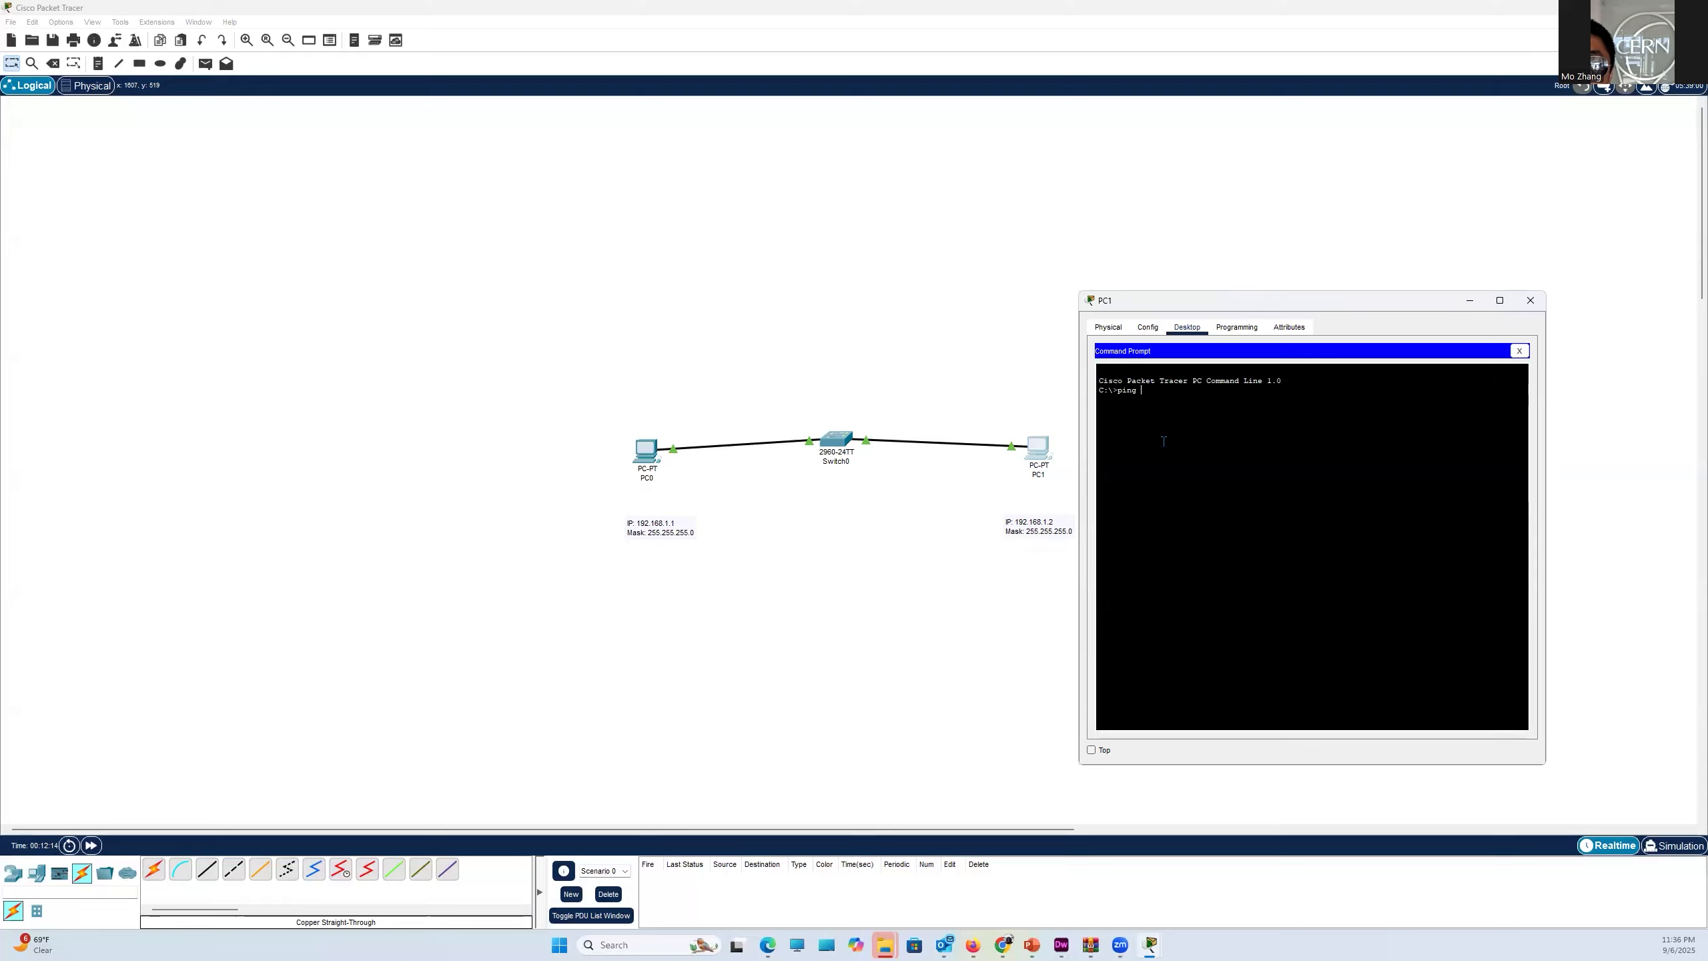
{"action": "type", "text": "192.168.1.1"}
{"action": "key", "text": "Return"}
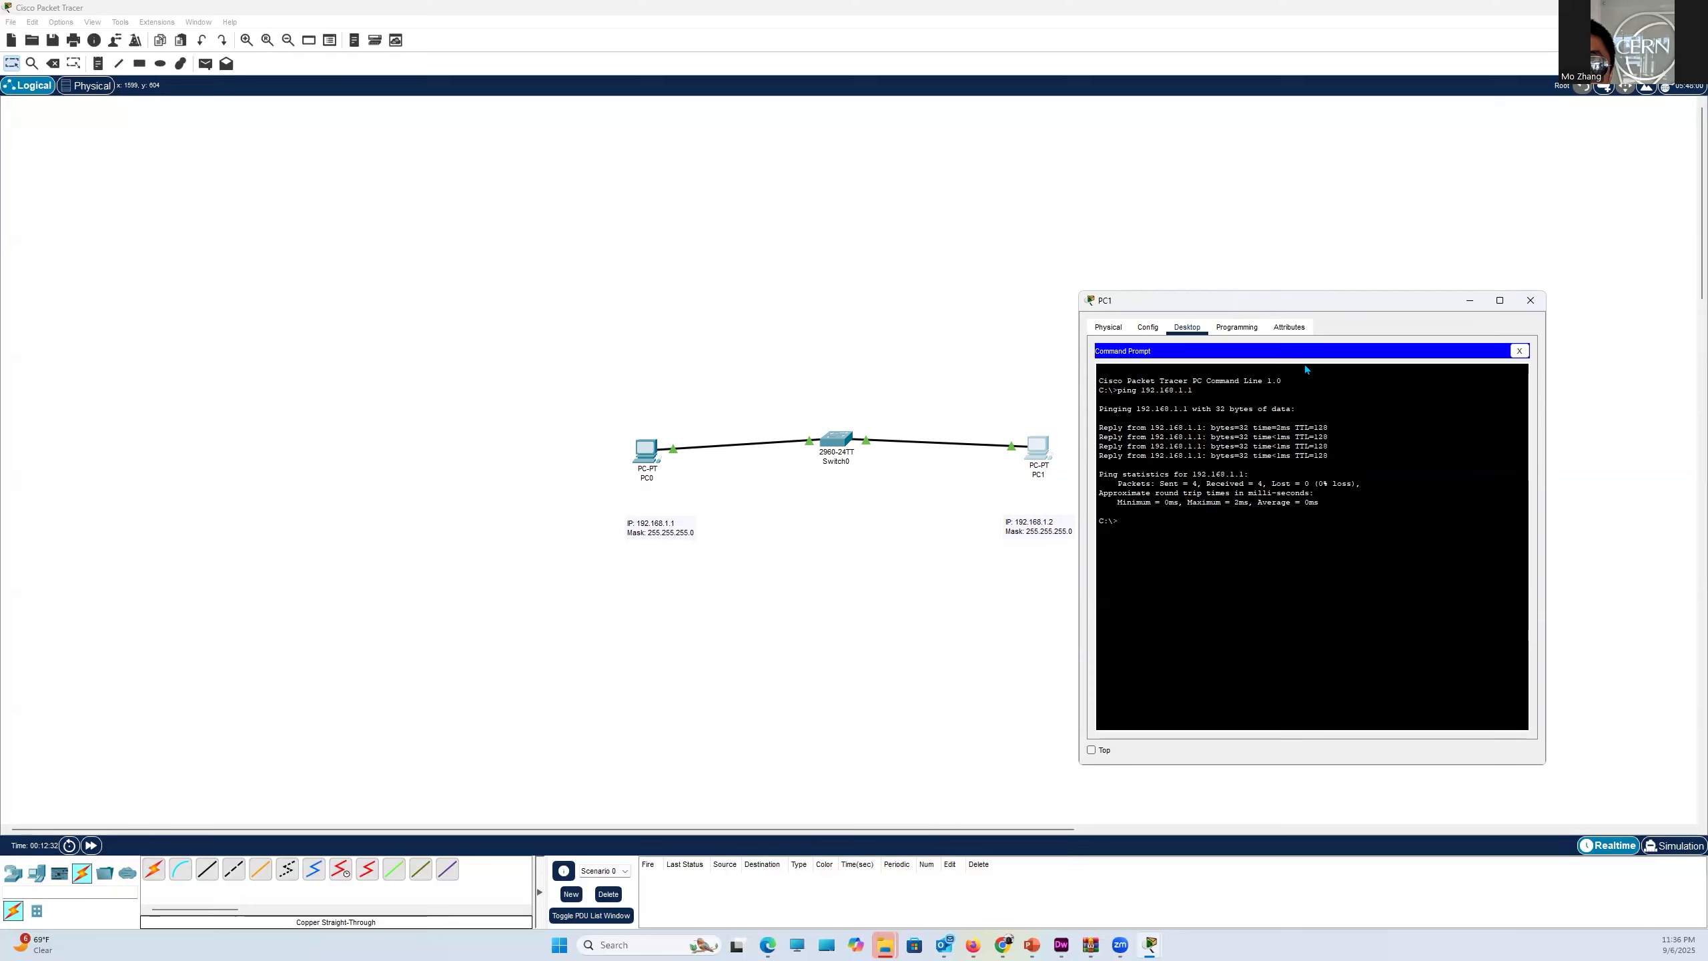
{"action": "left_click_drag", "start_coordinate": [1284, 307], "coordinate": [1328, 341]}
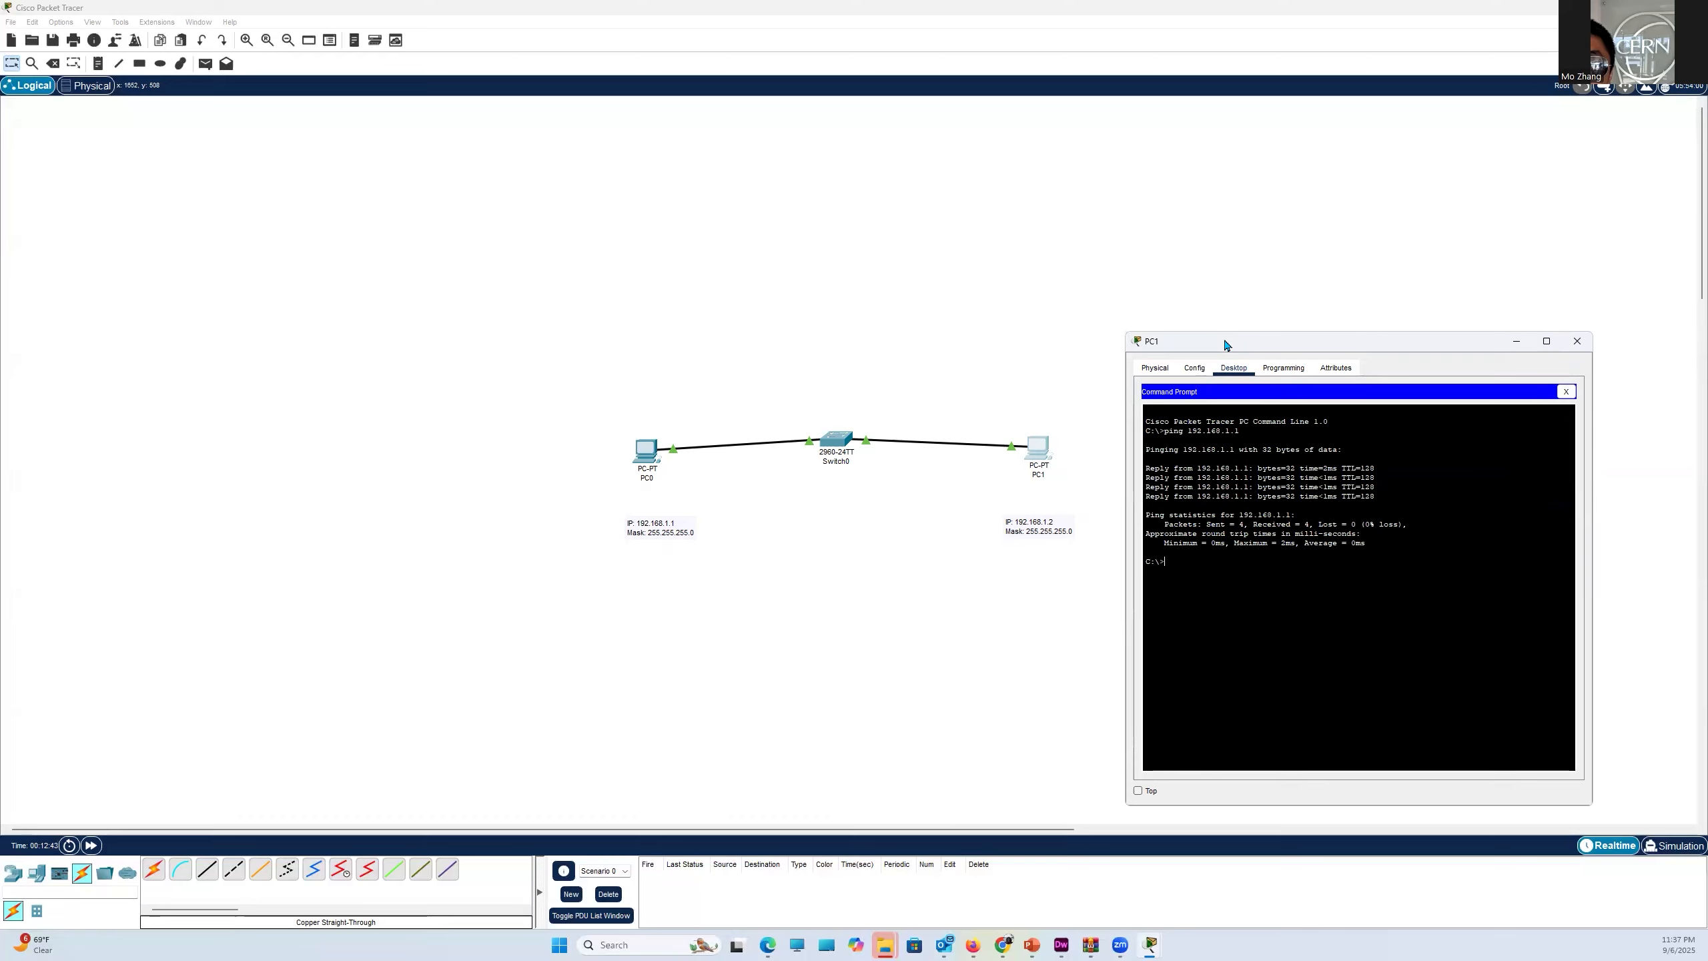
{"action": "left_click_drag", "start_coordinate": [1225, 344], "coordinate": [969, 289]}
{"action": "left_click", "coordinate": [1320, 284]}
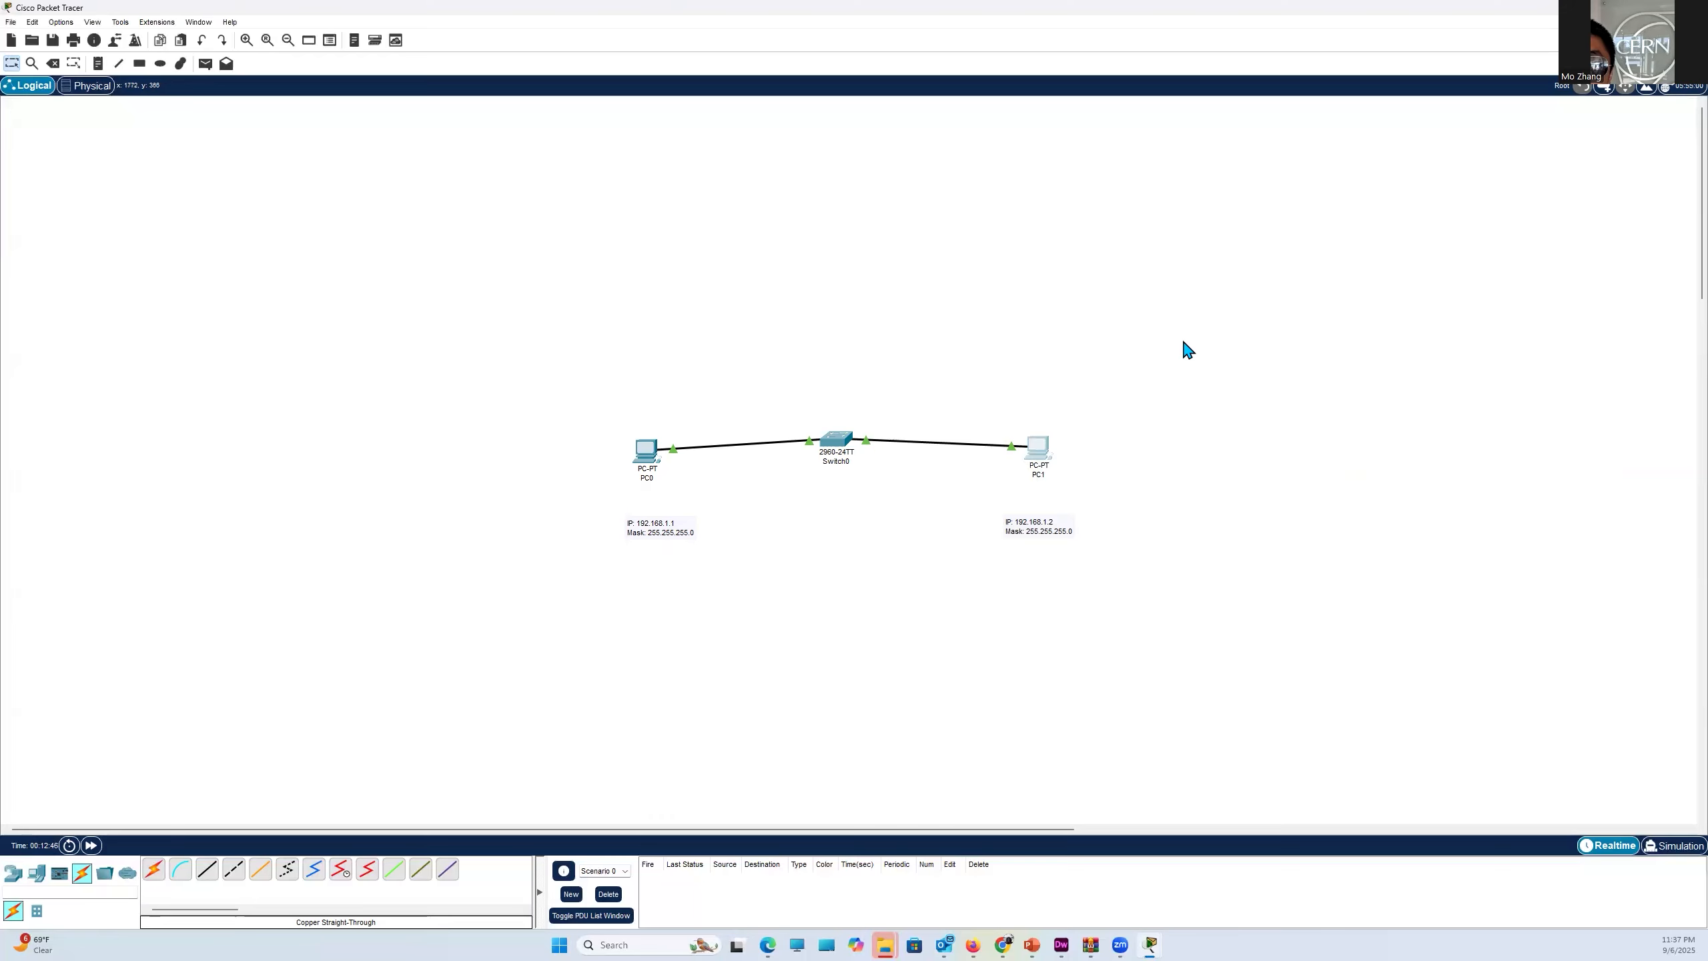